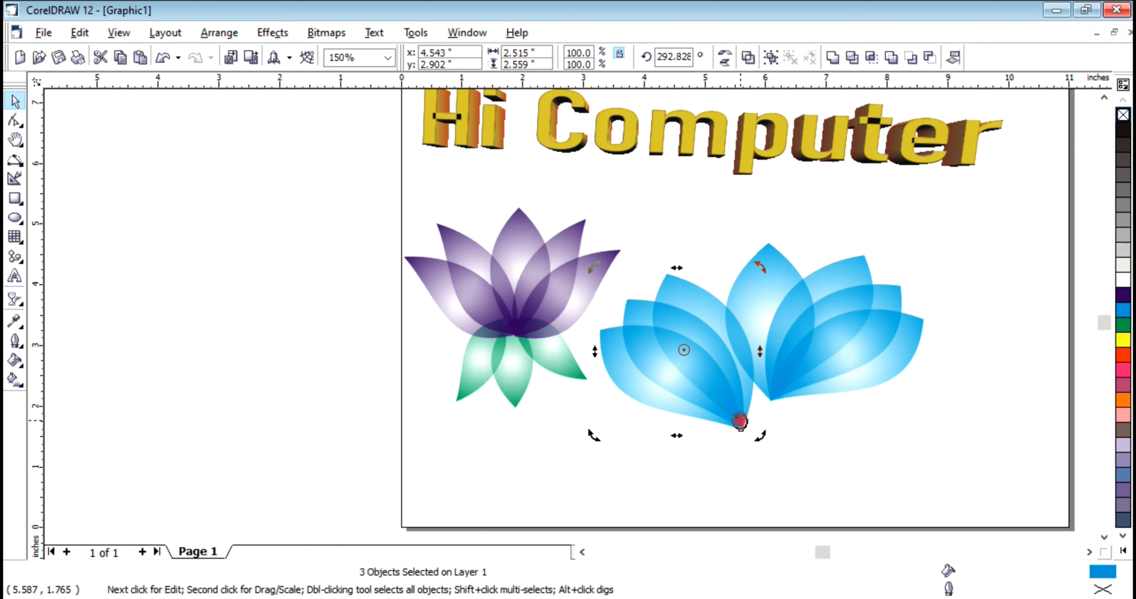
Move the three selected left petals of the blue flower so their base tips meet the base of the other petals
click(727, 389)
drag(727, 389, 735, 356)
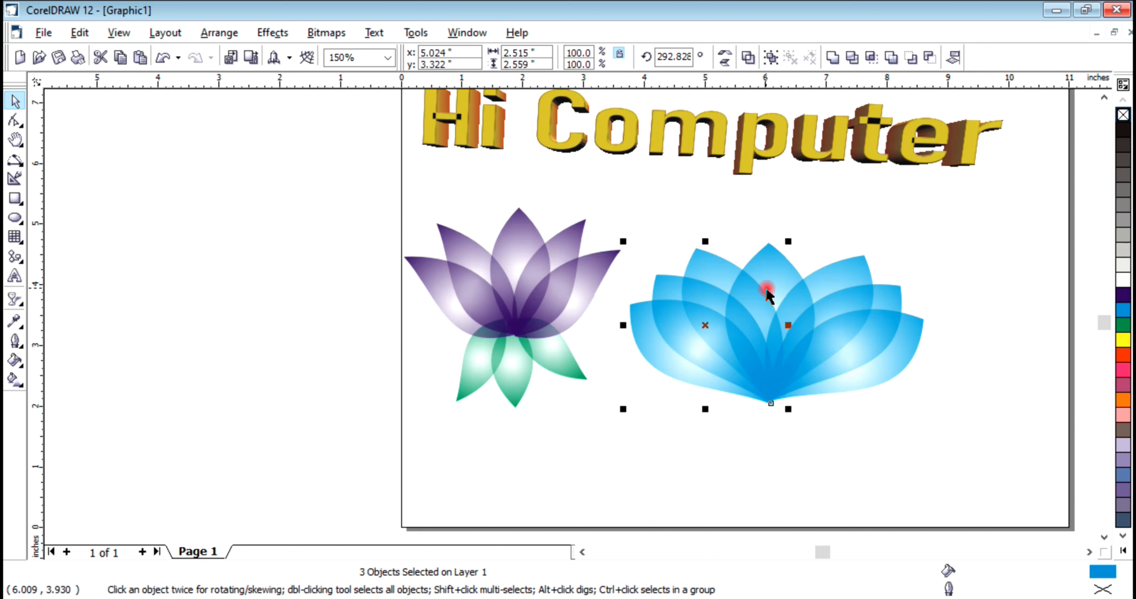
click(718, 282)
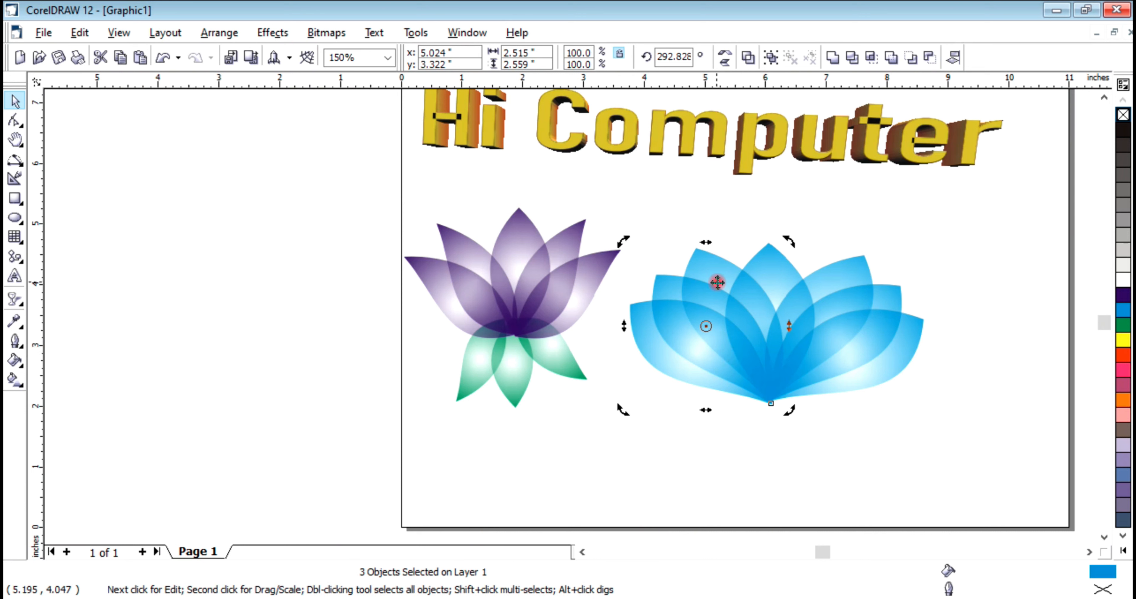
mouse_move(709, 321)
mouse_down()
mouse_move(736, 354)
mouse_move(700, 310)
mouse_move(710, 322)
mouse_up()
click(707, 328)
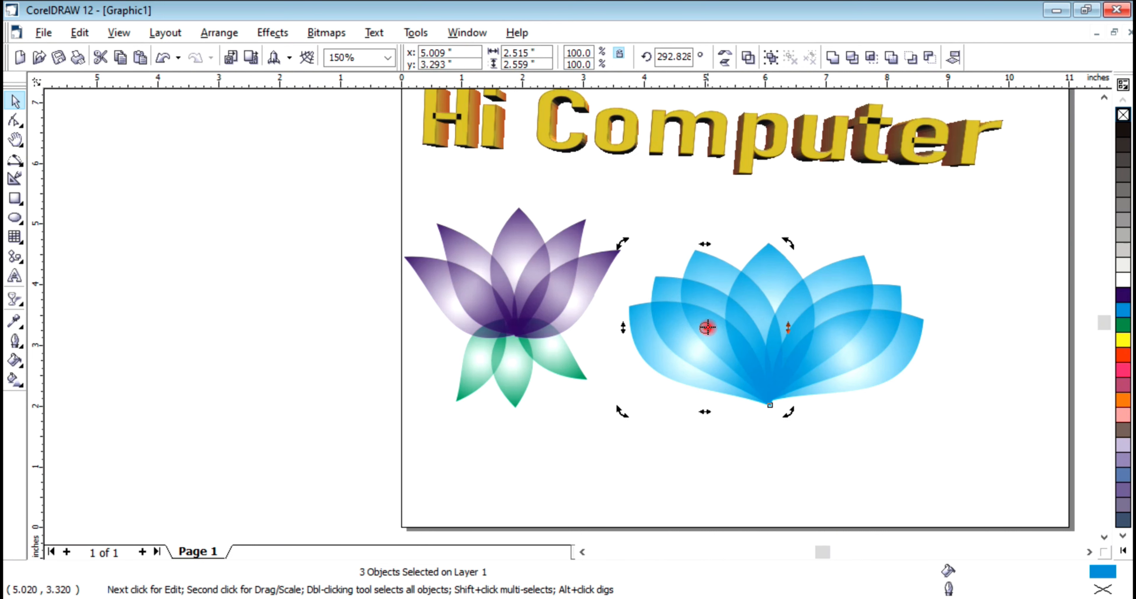
Place the rotation centre of the three left petals on the flower's base point and rotate them about 7° outward
drag(710, 336, 771, 405)
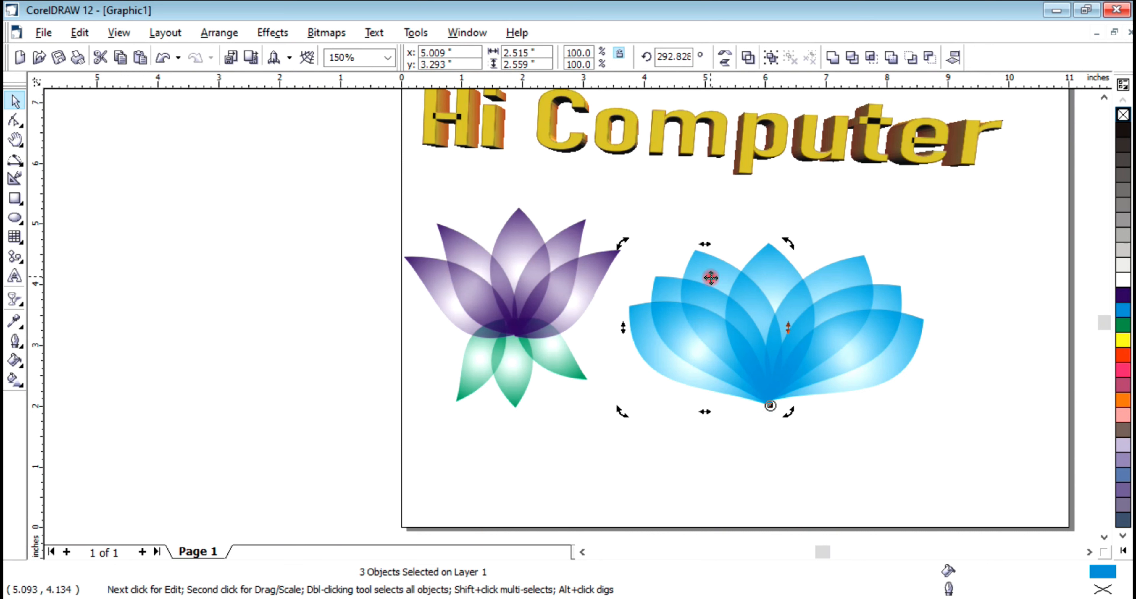
drag(785, 246, 772, 255)
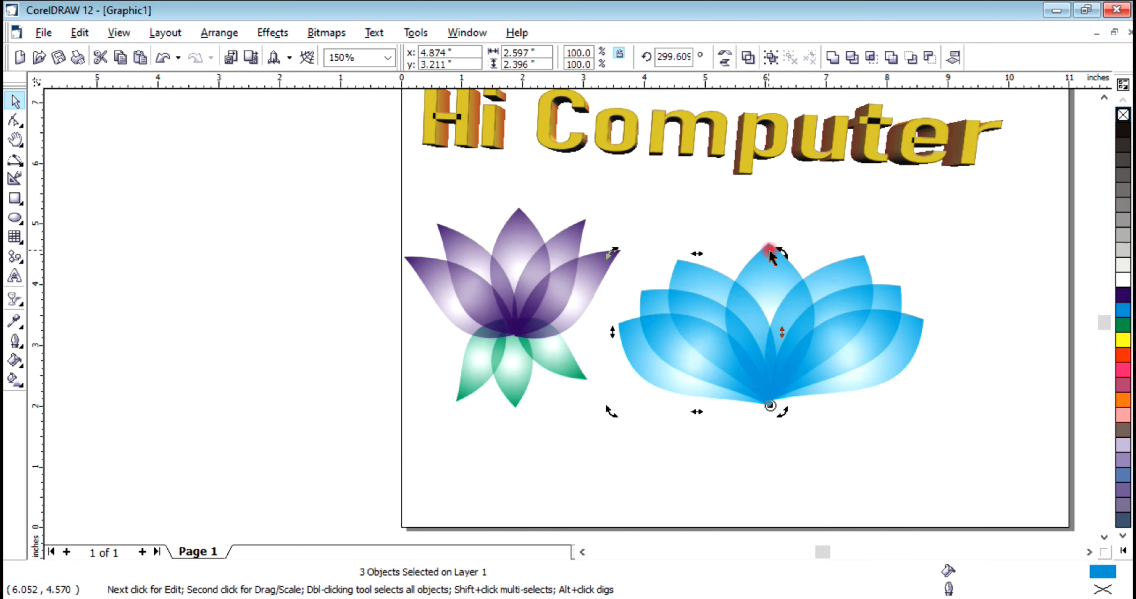
click(892, 249)
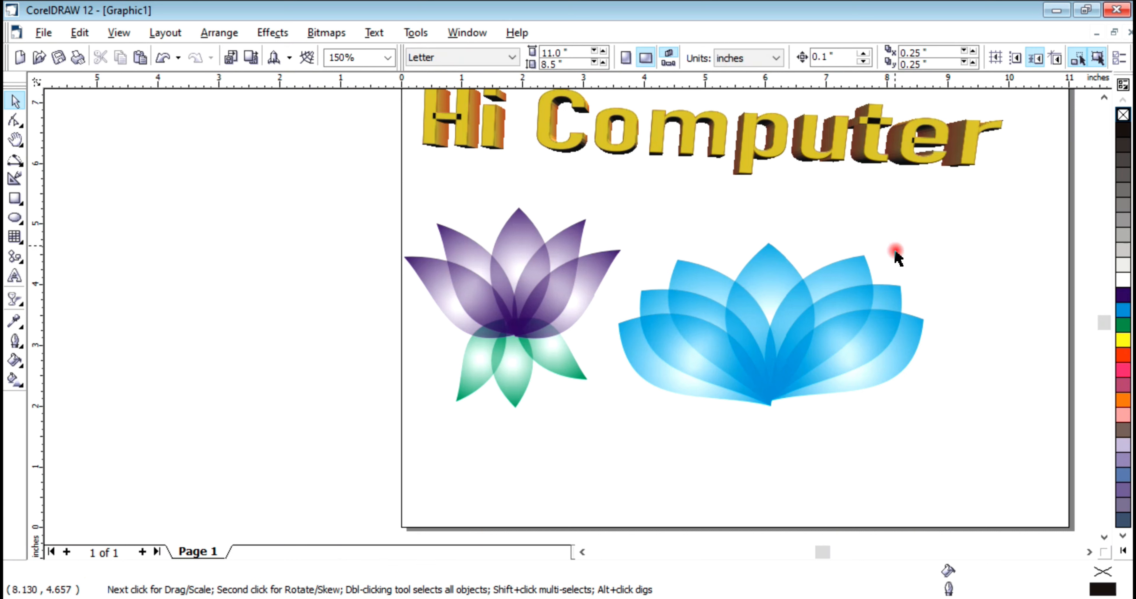
Nudge the outermost left petal of the blue flower up 0.1 inch
click(731, 379)
key(Up)
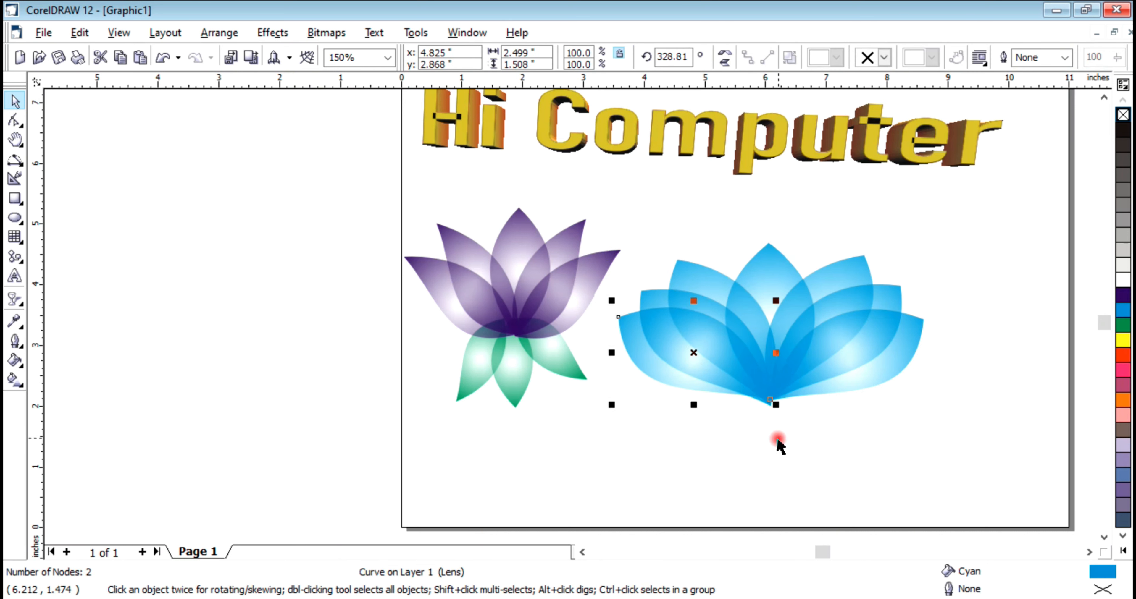
click(778, 443)
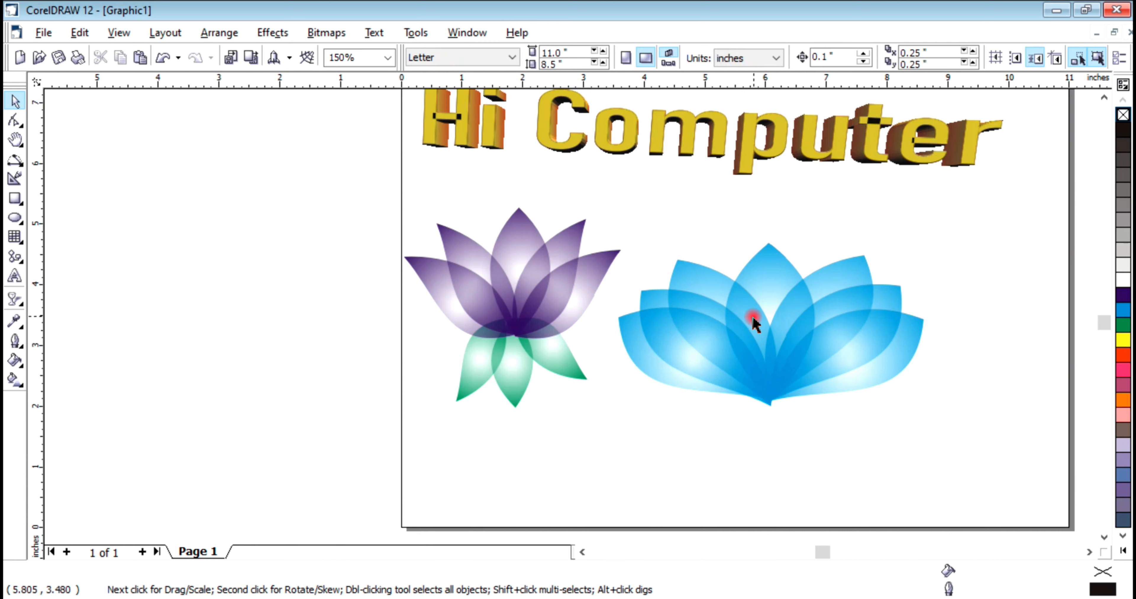
Copy the upright centre petal of the blue flower and paste the duplicate in place
click(739, 288)
click(703, 274)
click(777, 272)
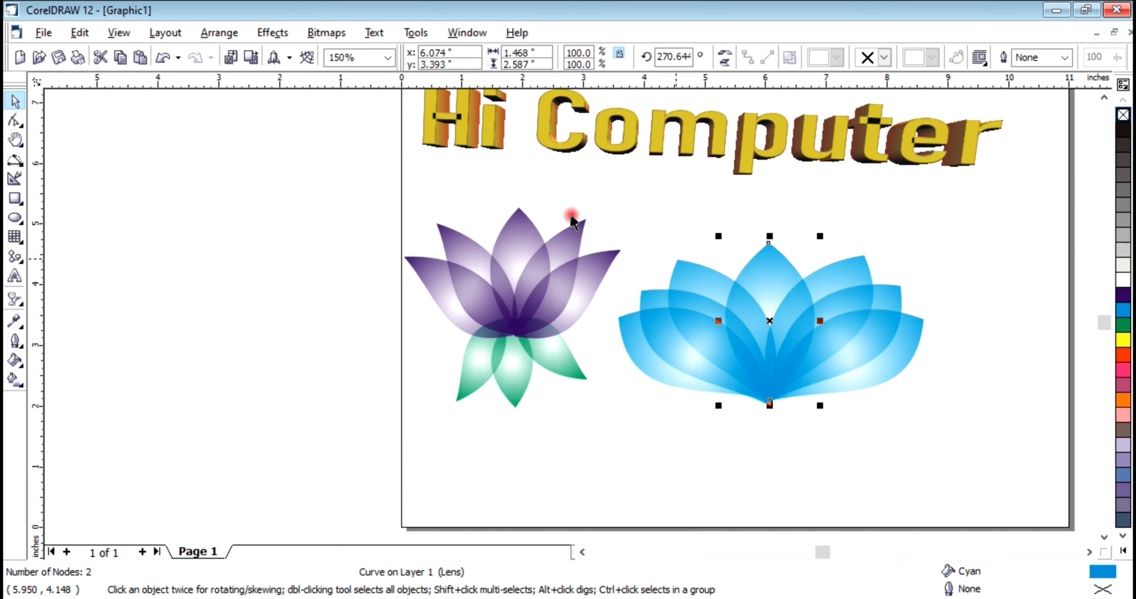
click(80, 33)
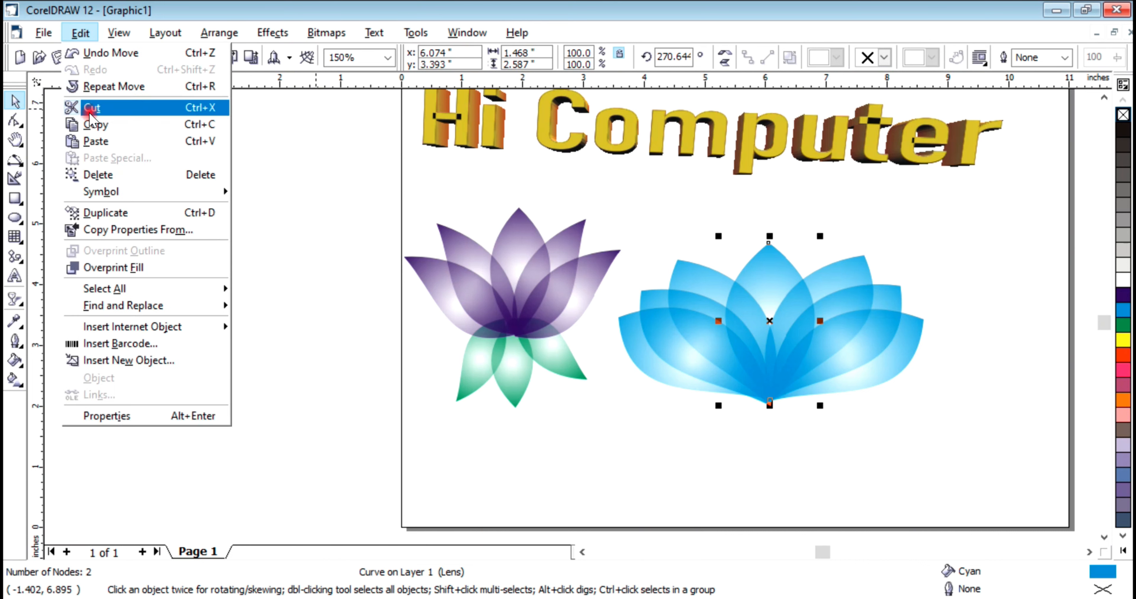
click(94, 124)
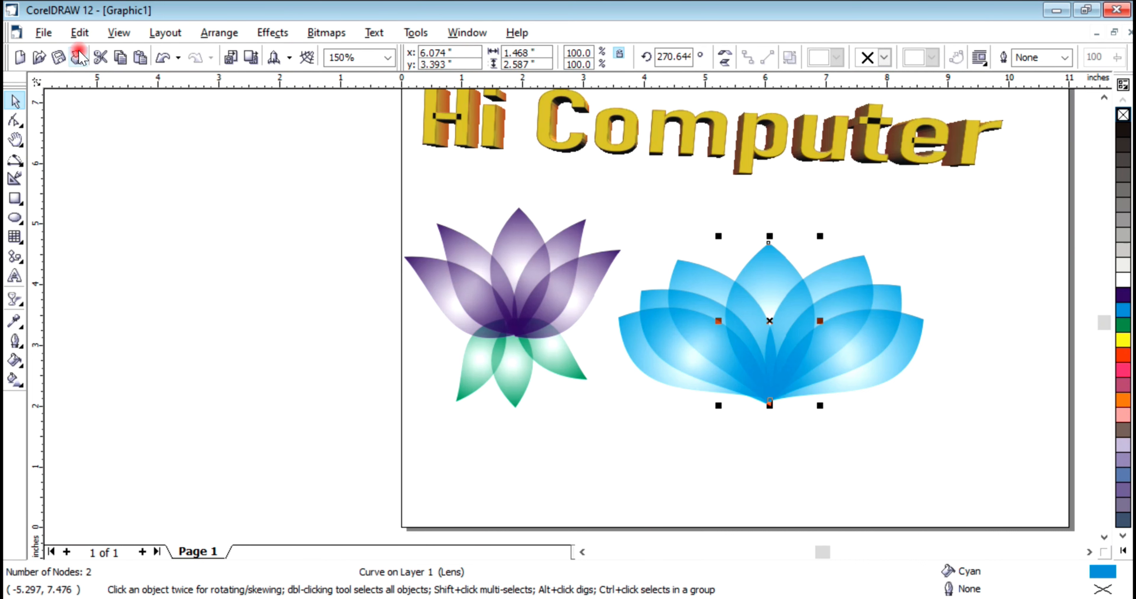
click(80, 32)
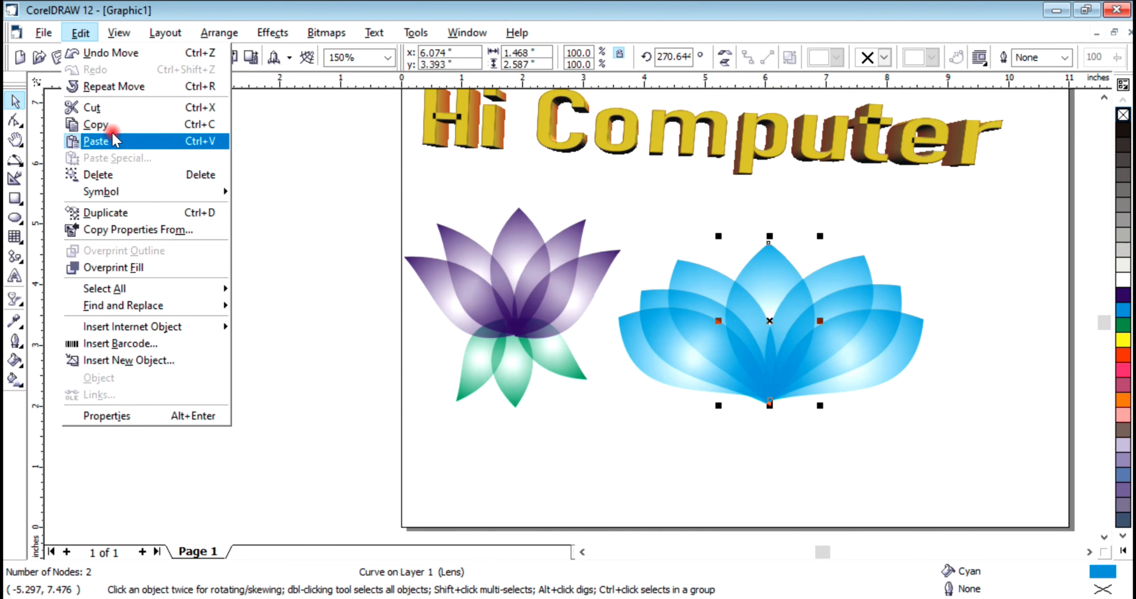
click(97, 141)
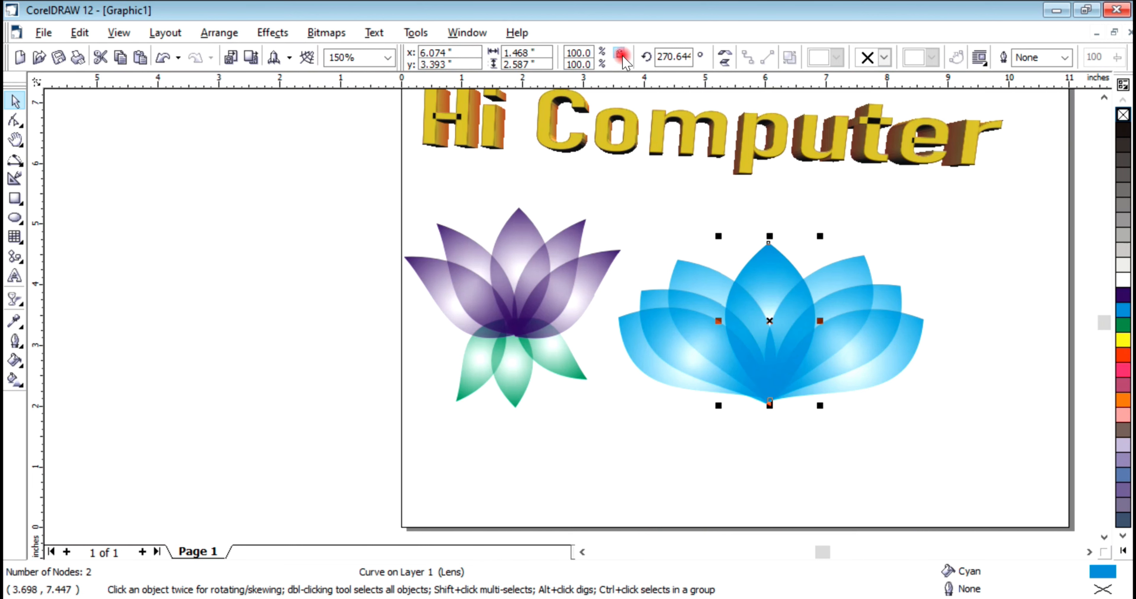
Mirror the duplicated centre petal vertically and move it below the flower so its base overlaps the petals' meeting point
click(779, 269)
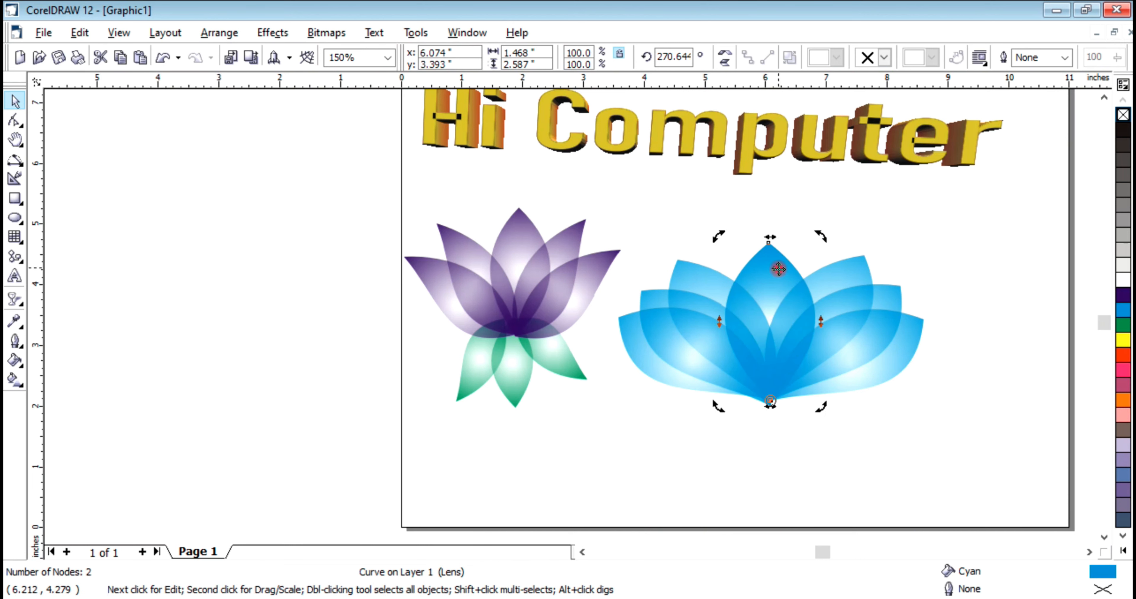
click(779, 269)
click(724, 55)
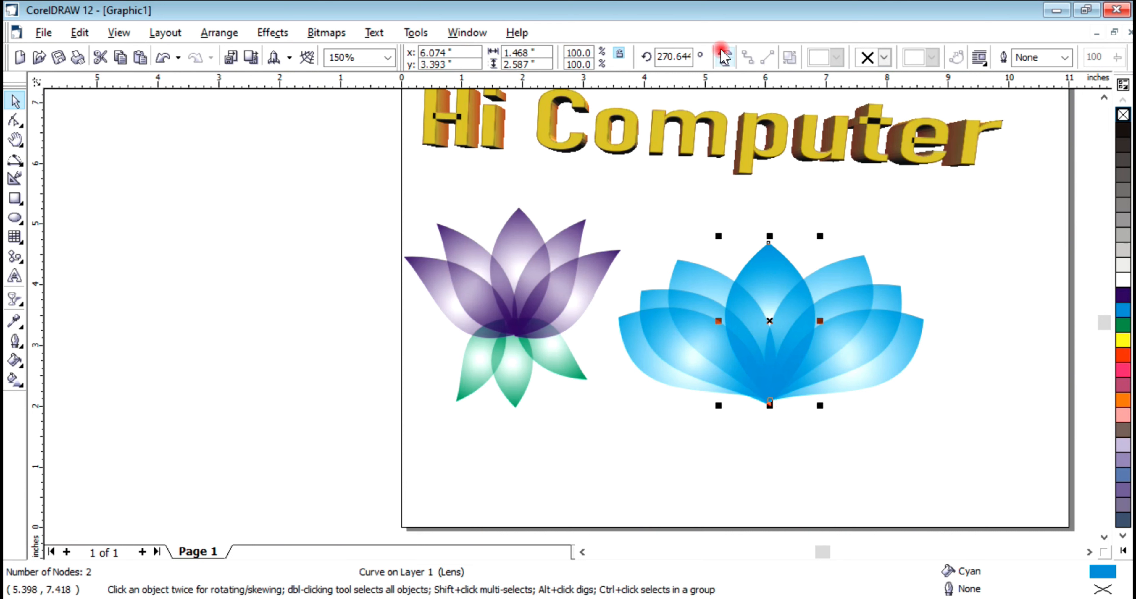
drag(786, 273, 783, 391)
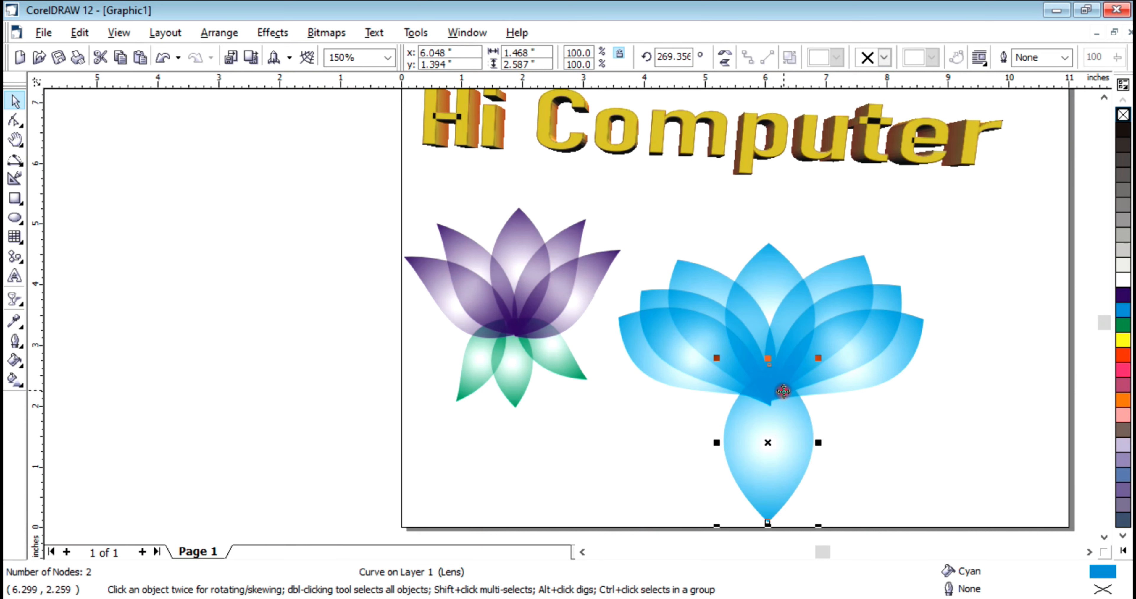
drag(781, 437, 782, 430)
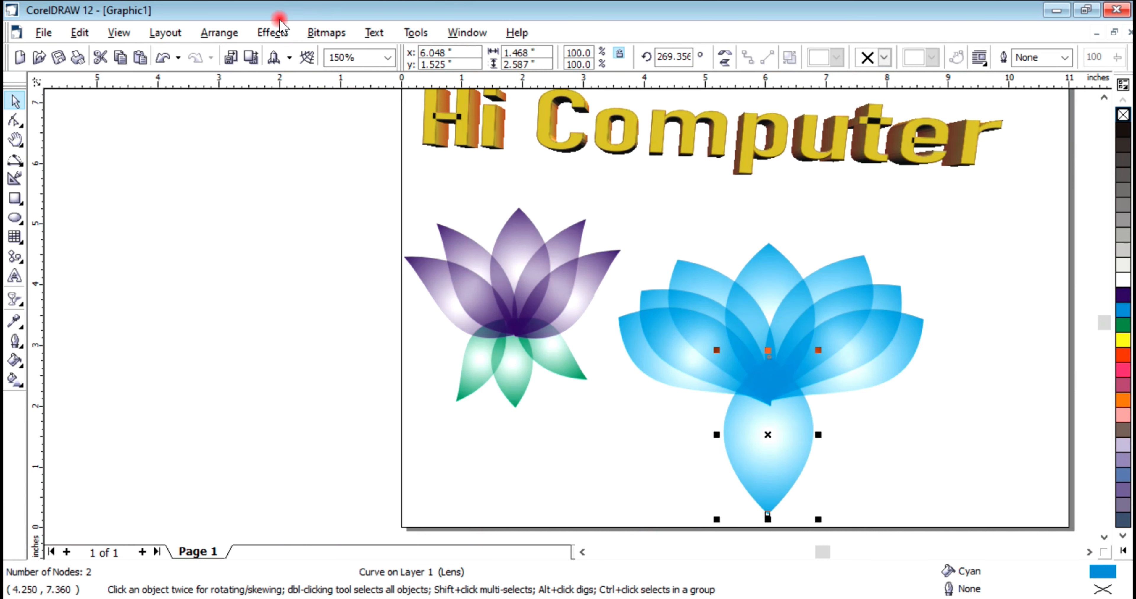
Send the downward-pointing petal to the back of the stacking order
click(214, 33)
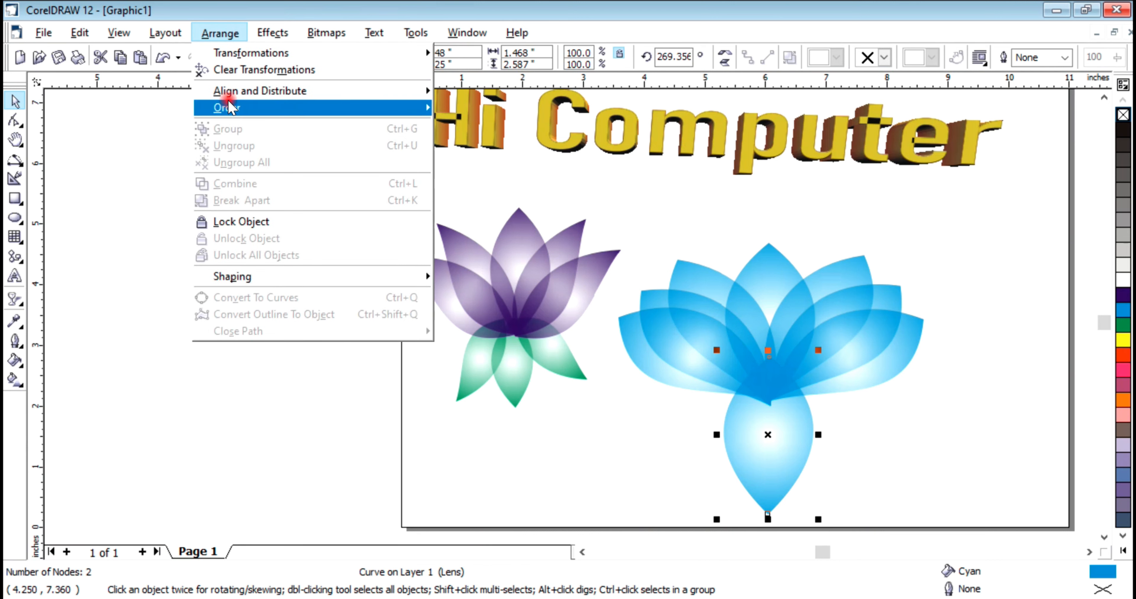
mouse_move(229, 107)
click(466, 129)
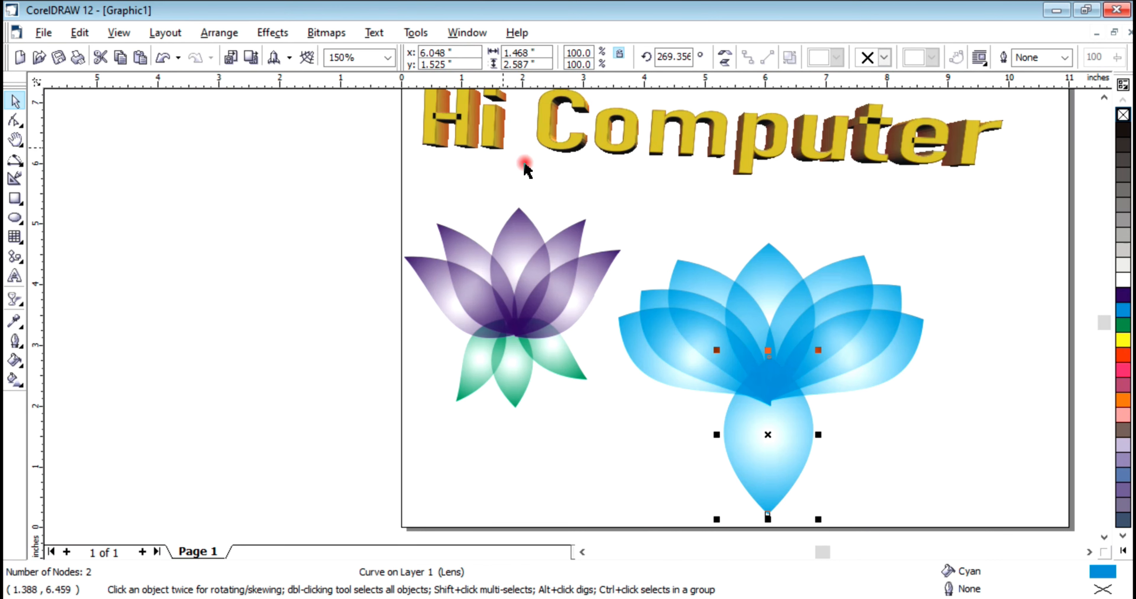
click(892, 443)
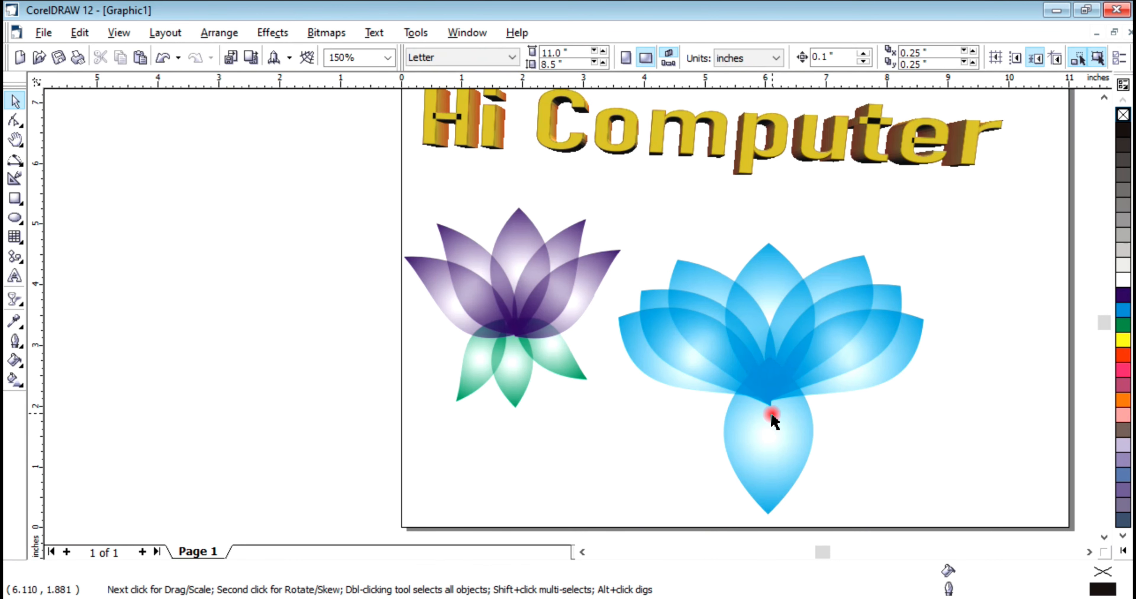
Nudge the middle left petal up 0.2 inch and the inner left petal up 0.1 inch
click(744, 397)
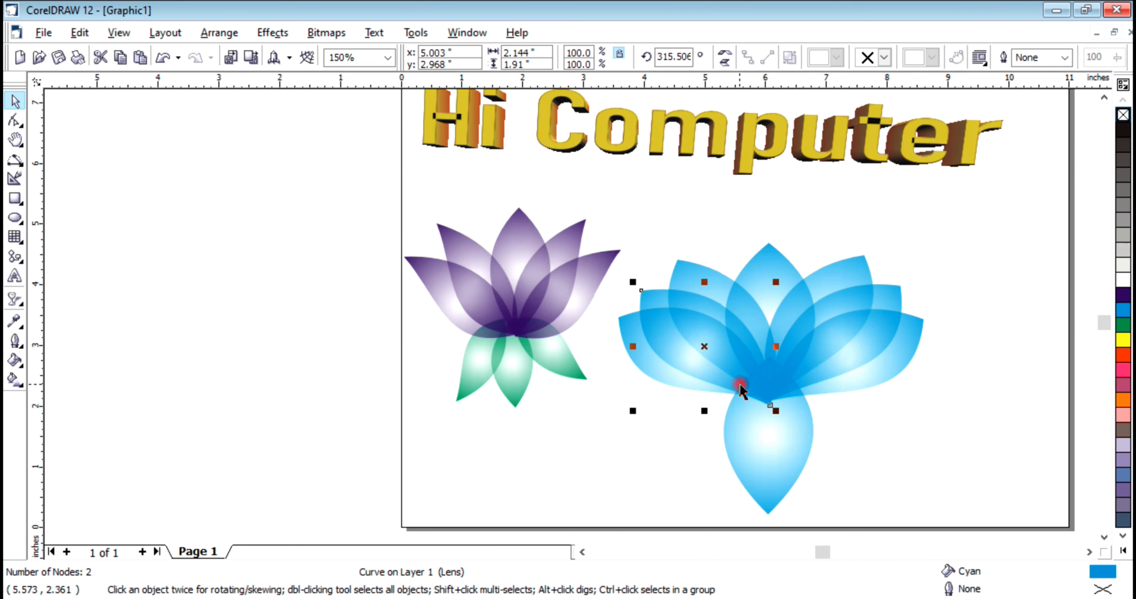
key(Up)
key(Up)
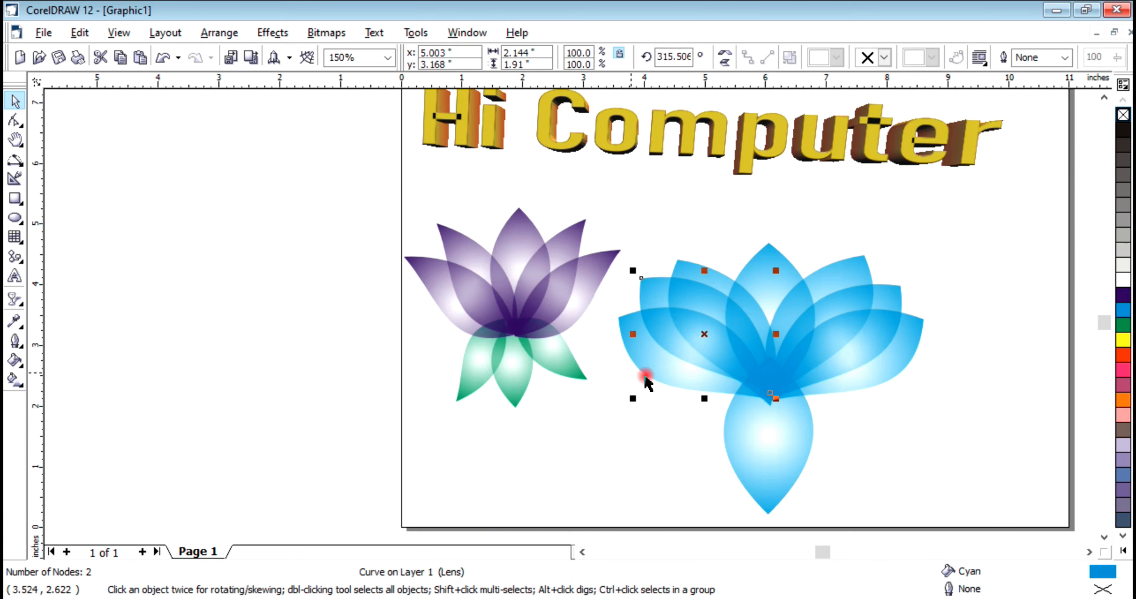
click(717, 273)
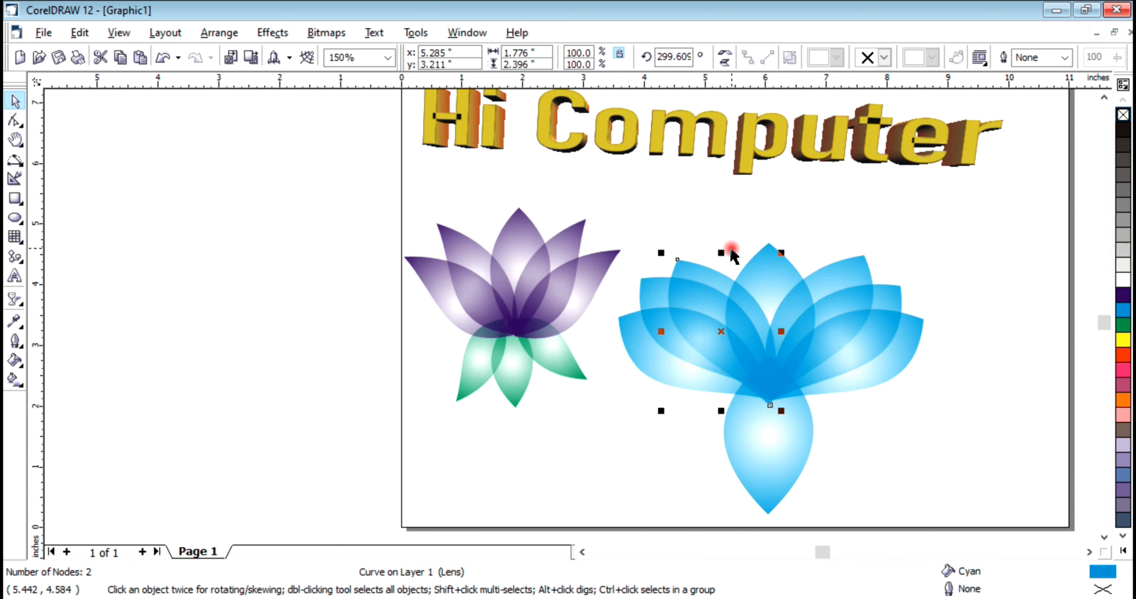
key(Up)
click(885, 419)
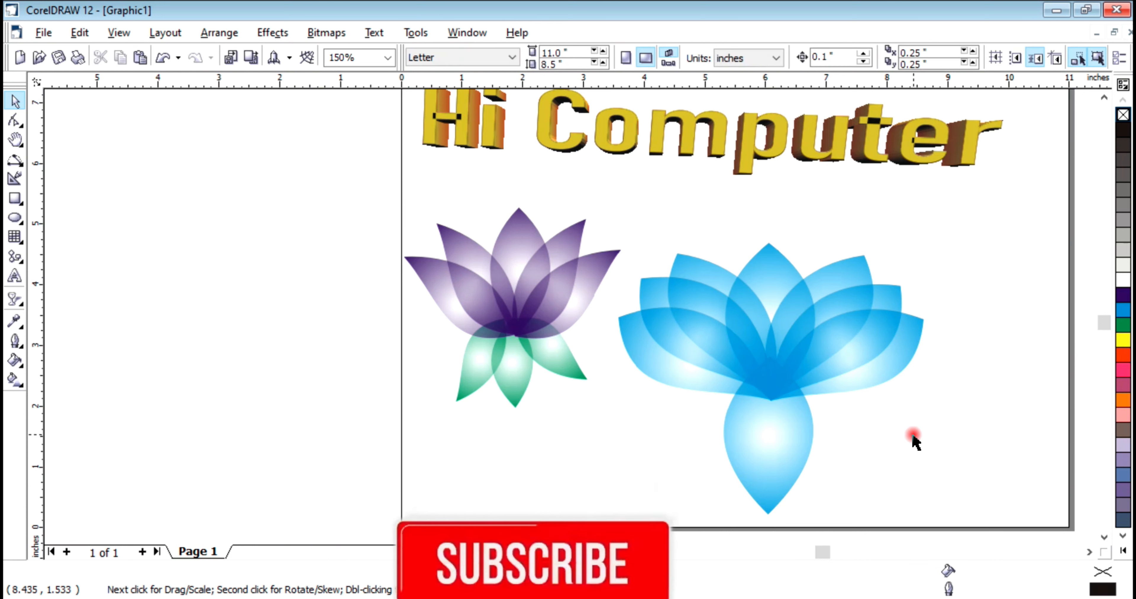
Duplicate the outermost right petal of the blue flower in place
click(786, 424)
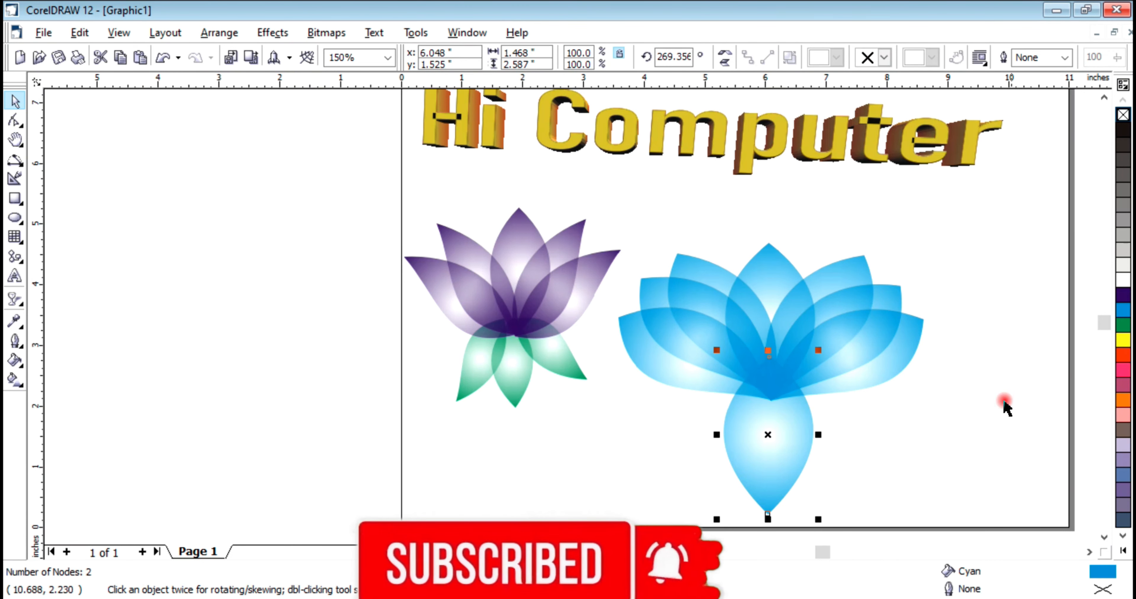
click(907, 361)
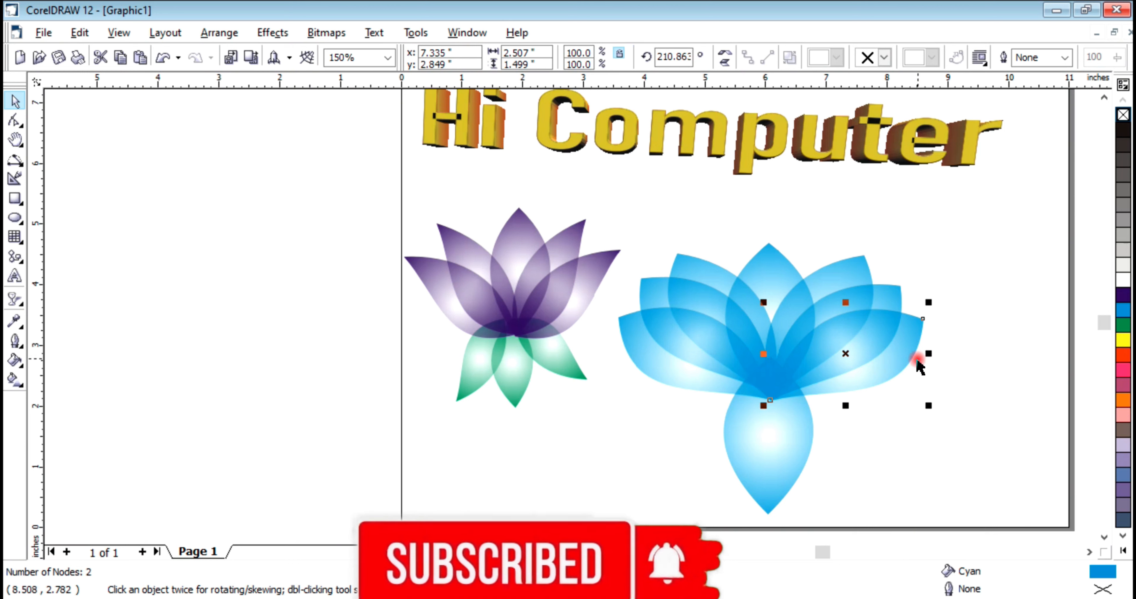
key(KP_Add)
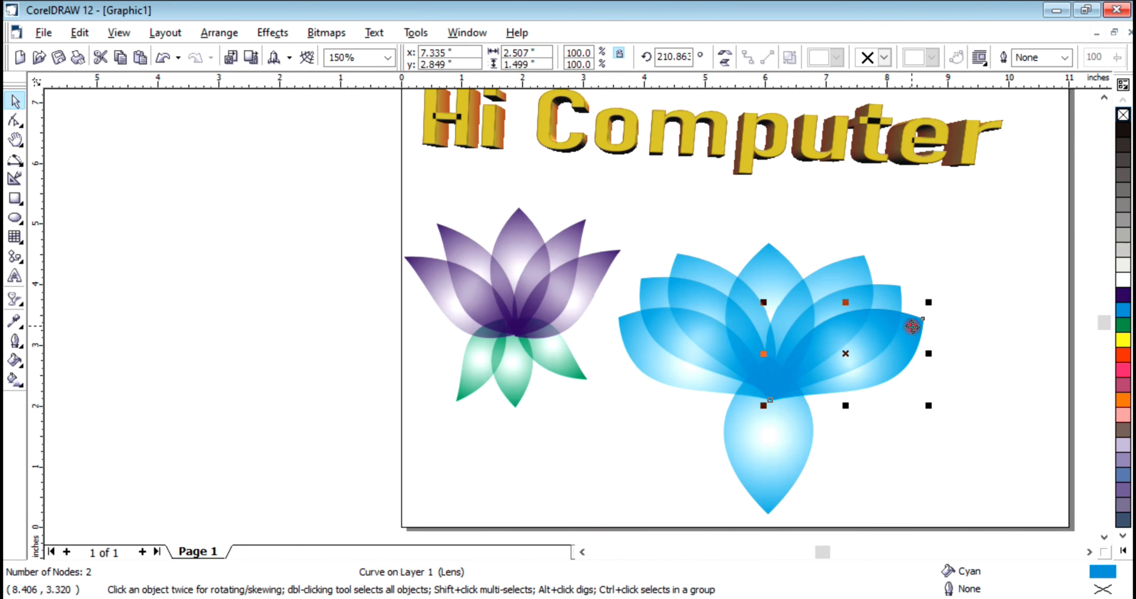
drag(912, 326, 919, 356)
key(ctrl+z)
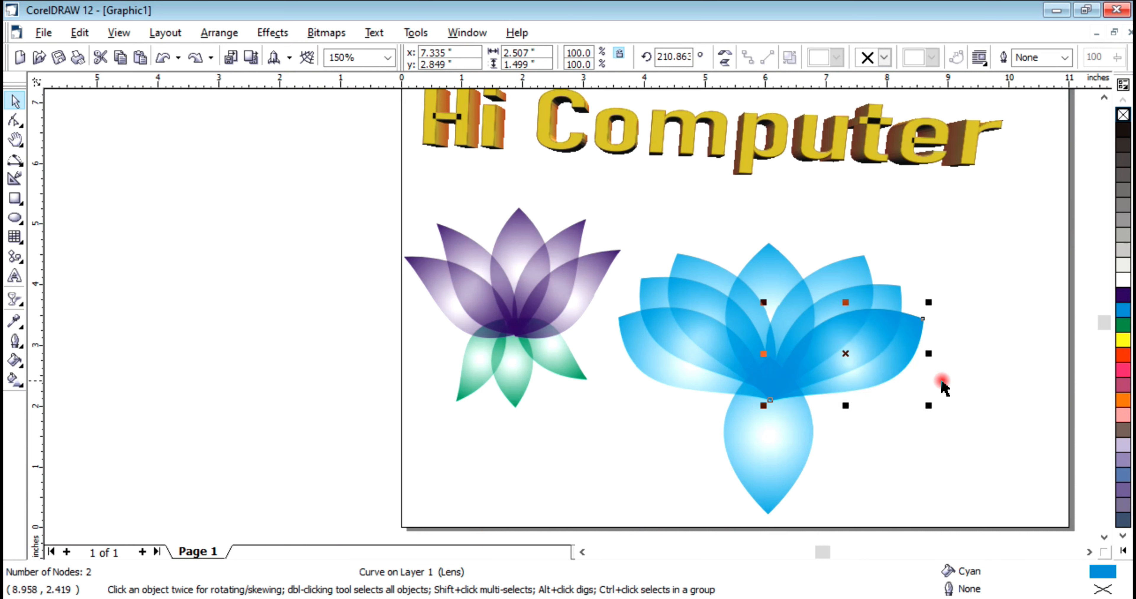
Rotate the duplicated right petal about 37° clockwise around the flower's base so it points down to the right
click(864, 352)
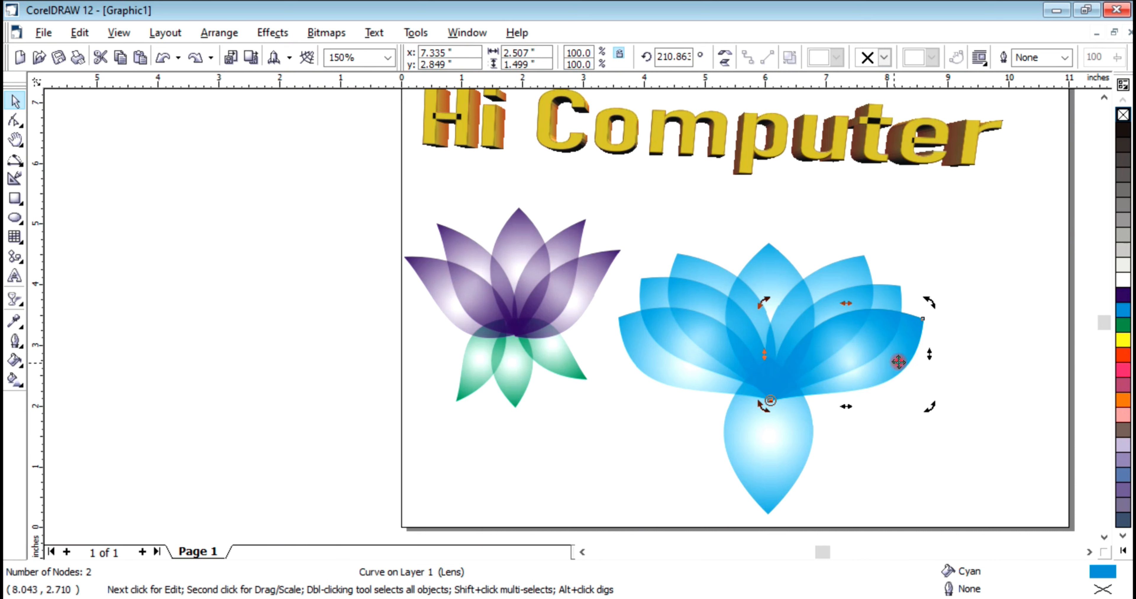
click(934, 309)
click(913, 330)
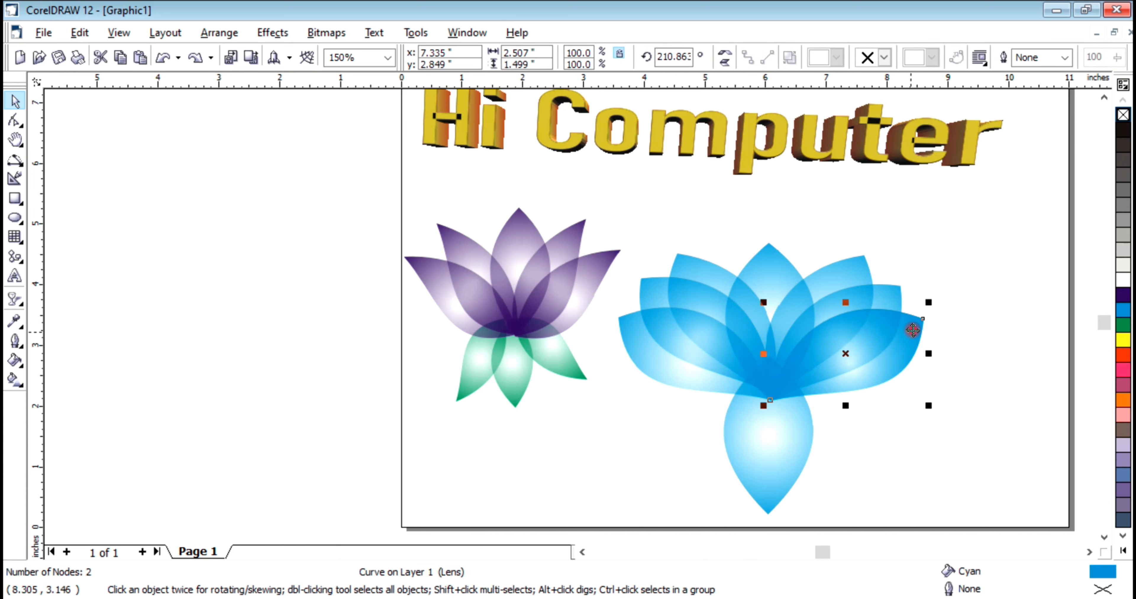
click(888, 328)
drag(929, 303, 931, 412)
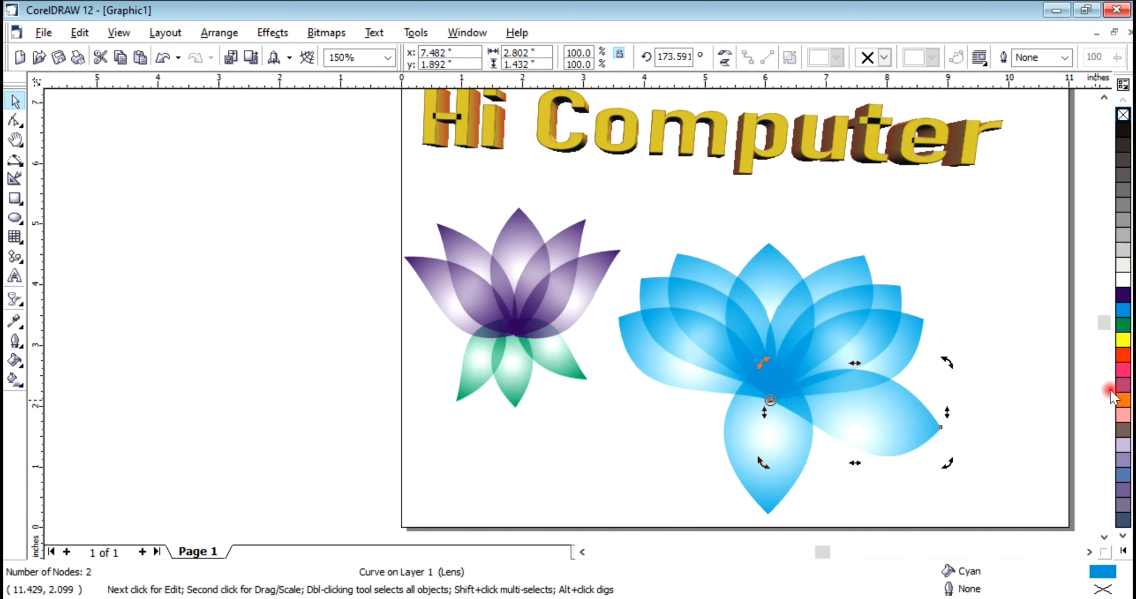
Fill the rotated lower-right petal and the downward-pointing petal with Green
click(1123, 325)
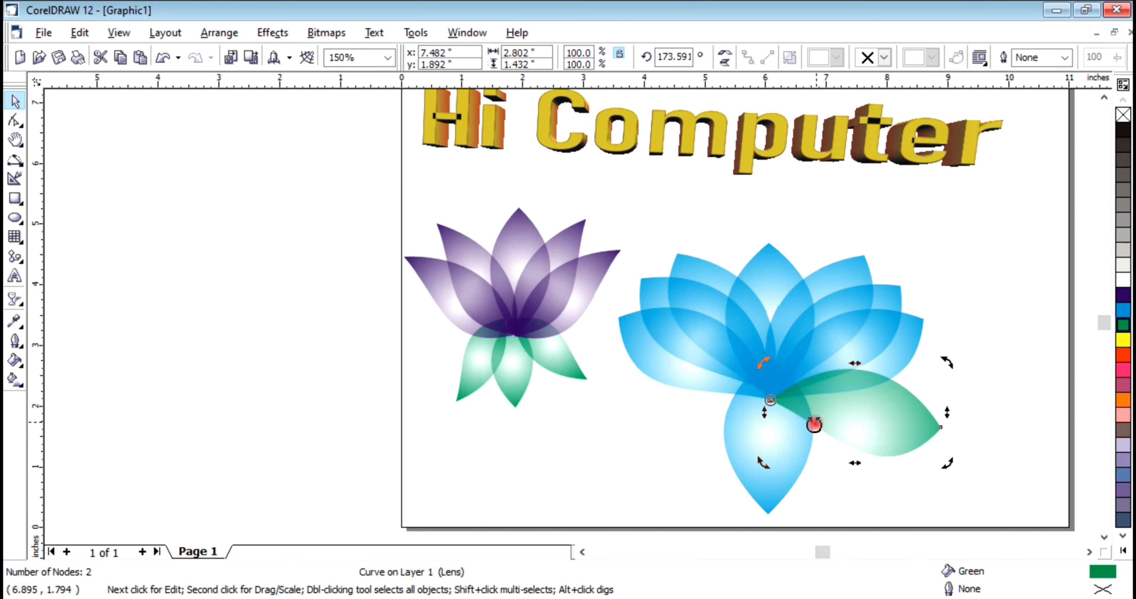
click(777, 454)
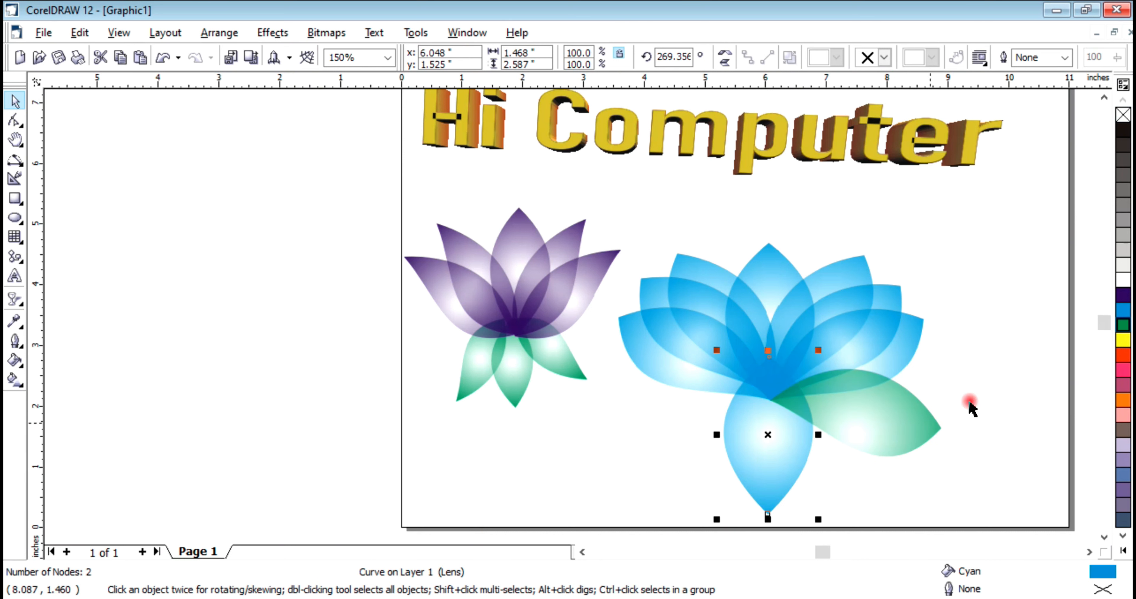
click(1123, 325)
Send the green leaf at the flower's lower right behind all other objects
click(903, 414)
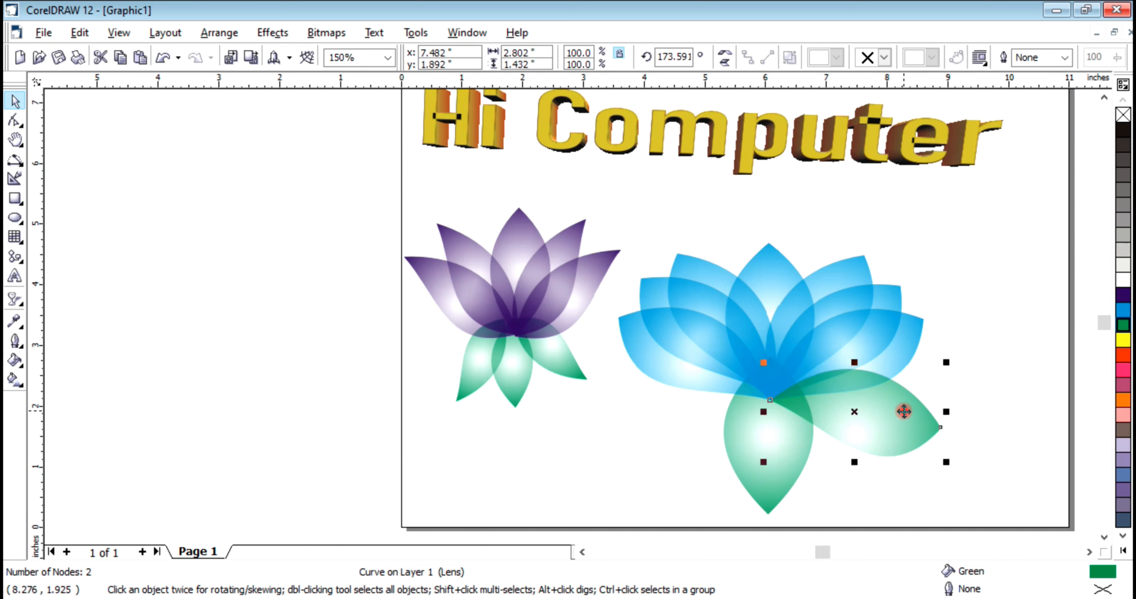
click(220, 32)
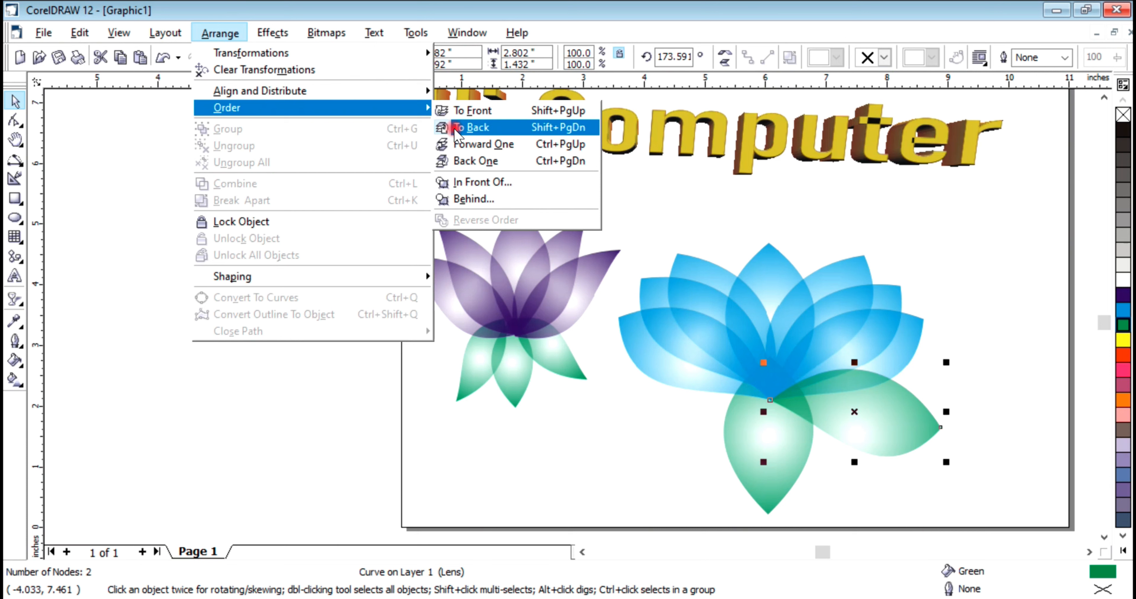
click(456, 128)
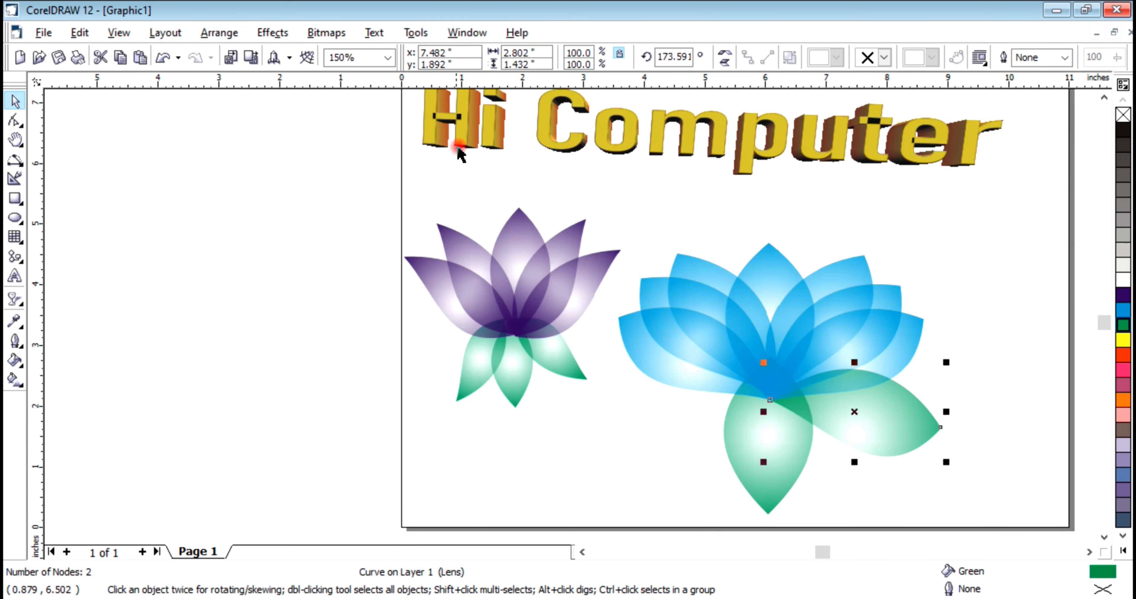
Place a vertically mirrored copy of the lower-right leaf on the left side of the flower's base, centred at about x 4.669, y 1.923 inches
click(921, 423)
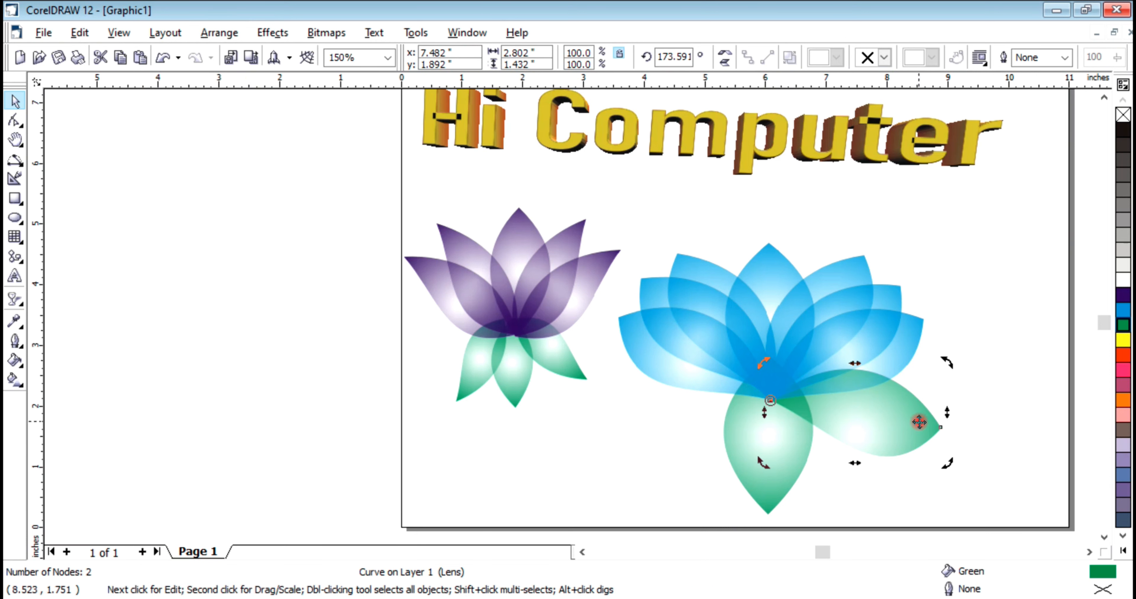
click(934, 414)
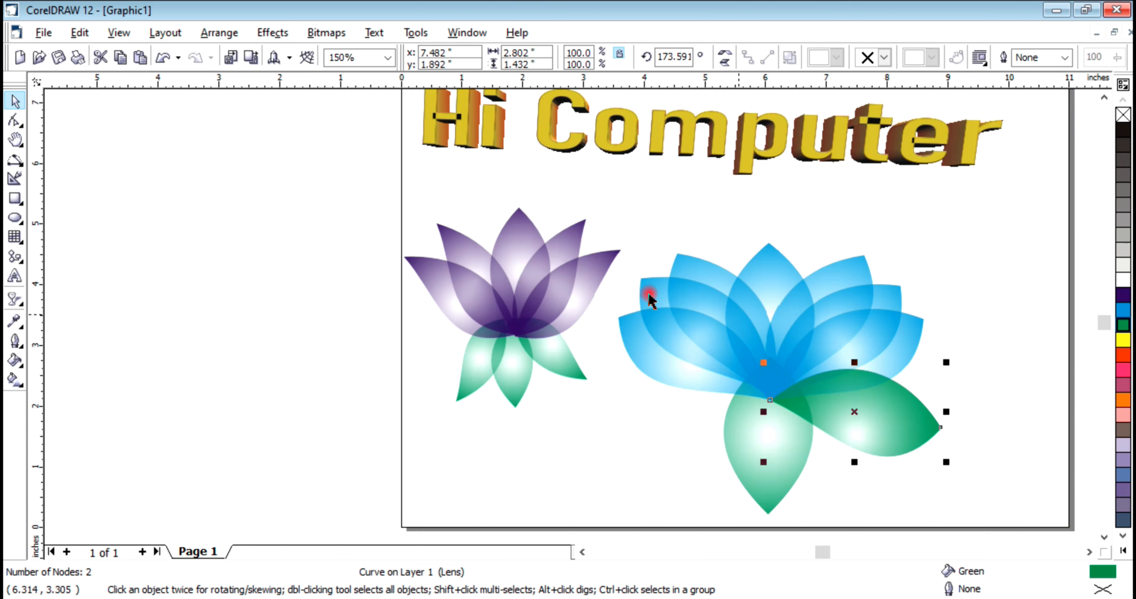
click(724, 56)
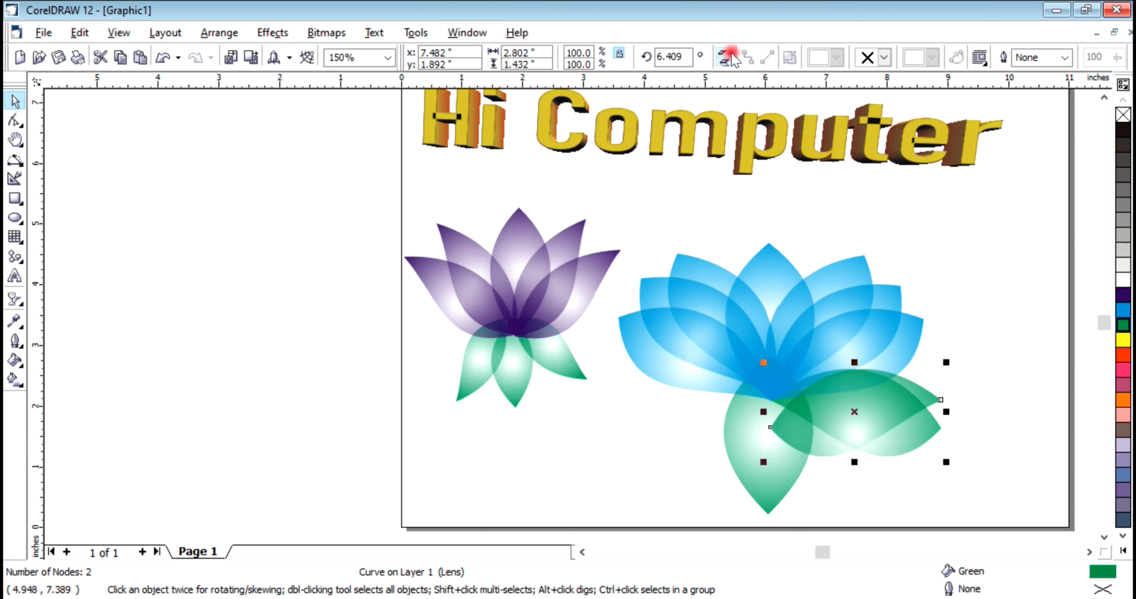
key(ctrl+z)
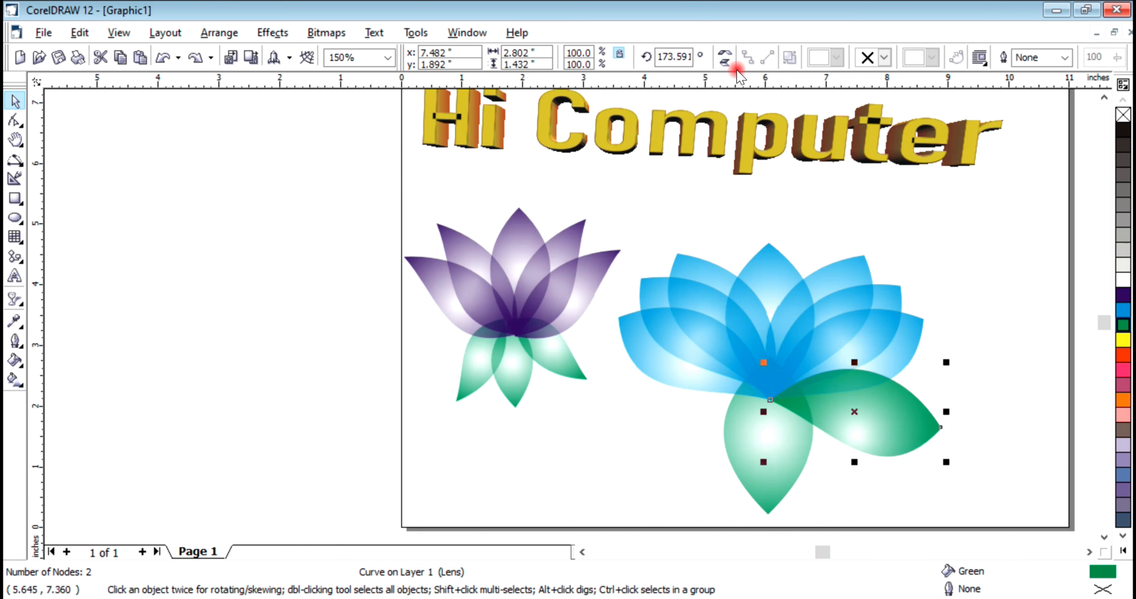
click(725, 58)
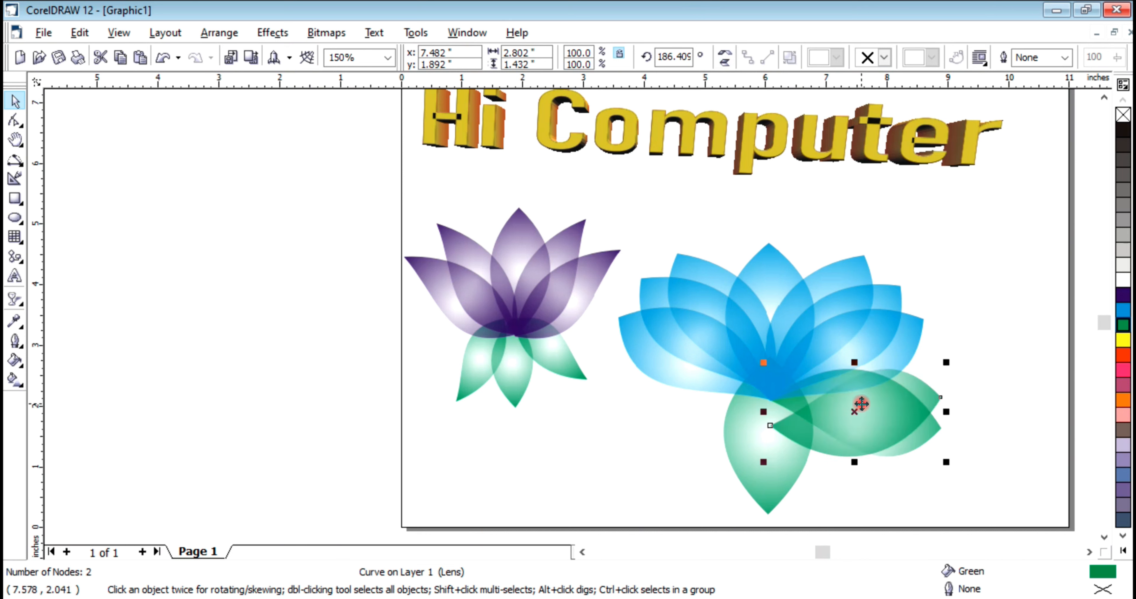
drag(867, 398, 713, 400)
key(ctrl+z)
key(ctrl+z)
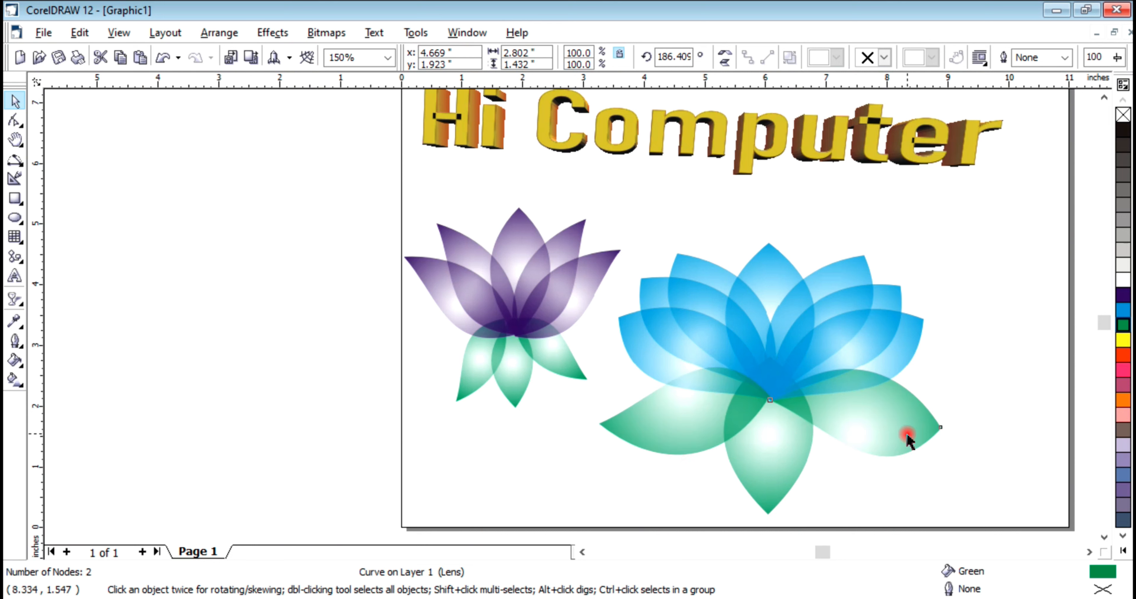
Mirror the original lower-right leaf vertically and rotate it about 131° counterclockwise, keeping the outermost left blue petal in its original place
click(726, 59)
click(908, 413)
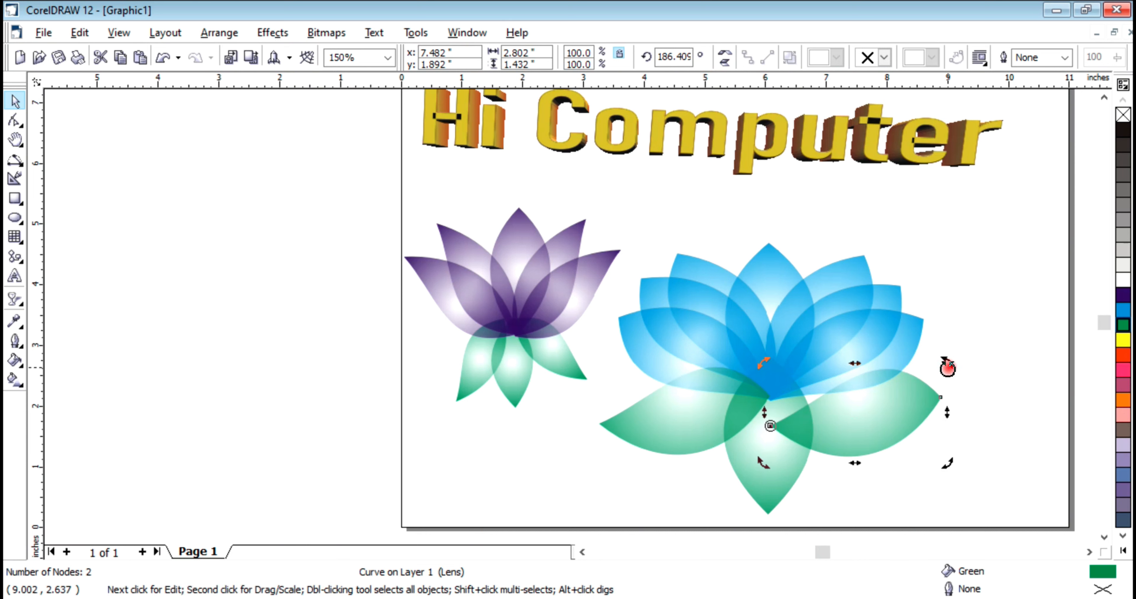
drag(947, 366, 841, 432)
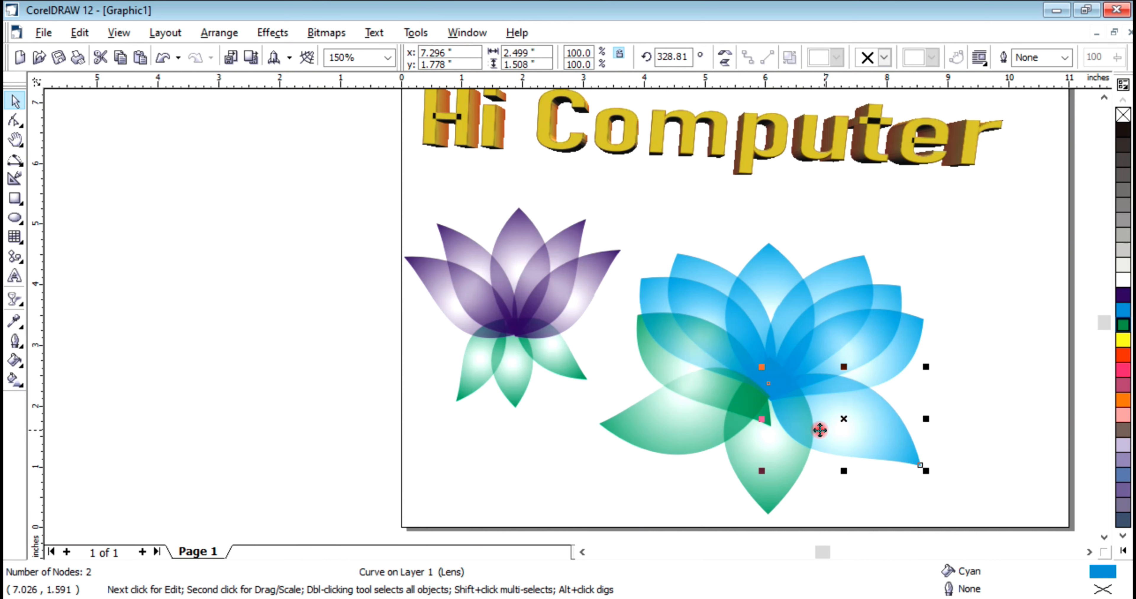
key(ctrl+z)
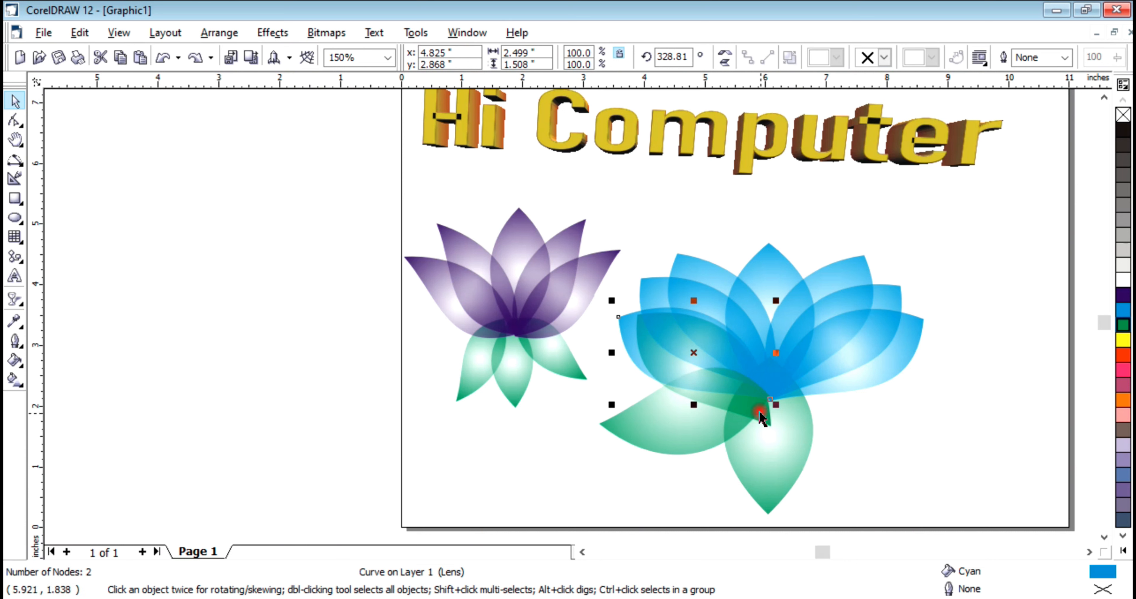
Move the left leaf down clear of the flower and place the rotated leaf at the base's lower right, centred at about x 7.236, y 1.391 inches
click(740, 407)
drag(751, 407, 700, 478)
click(739, 399)
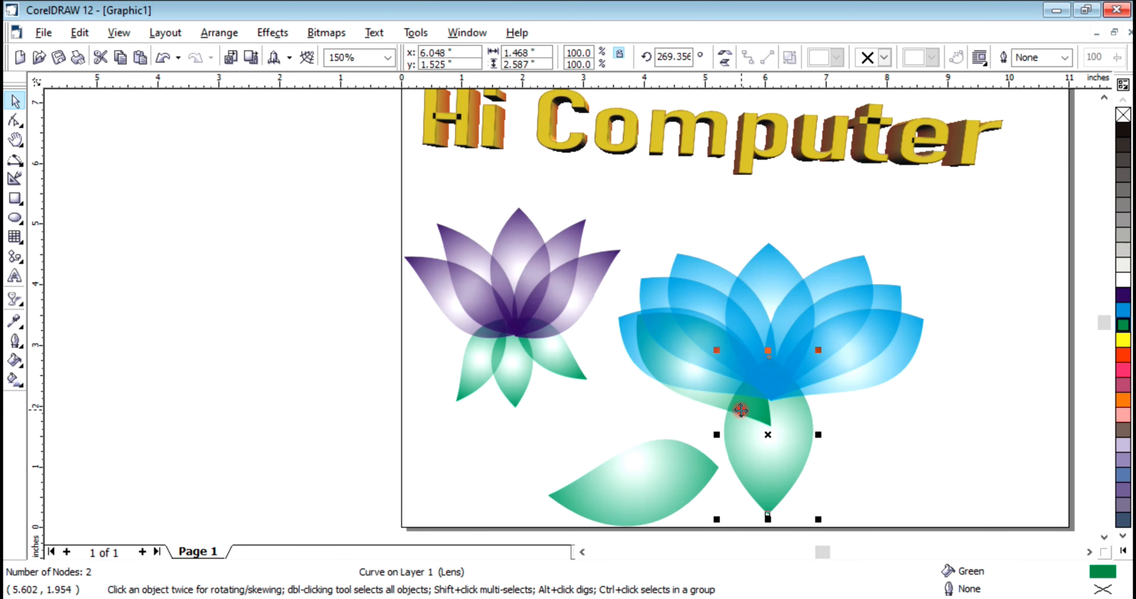
click(668, 404)
click(716, 401)
drag(715, 400, 880, 474)
Move the detached left leaf back up beside the flower's base and mirror it horizontally
click(658, 478)
drag(659, 478, 685, 400)
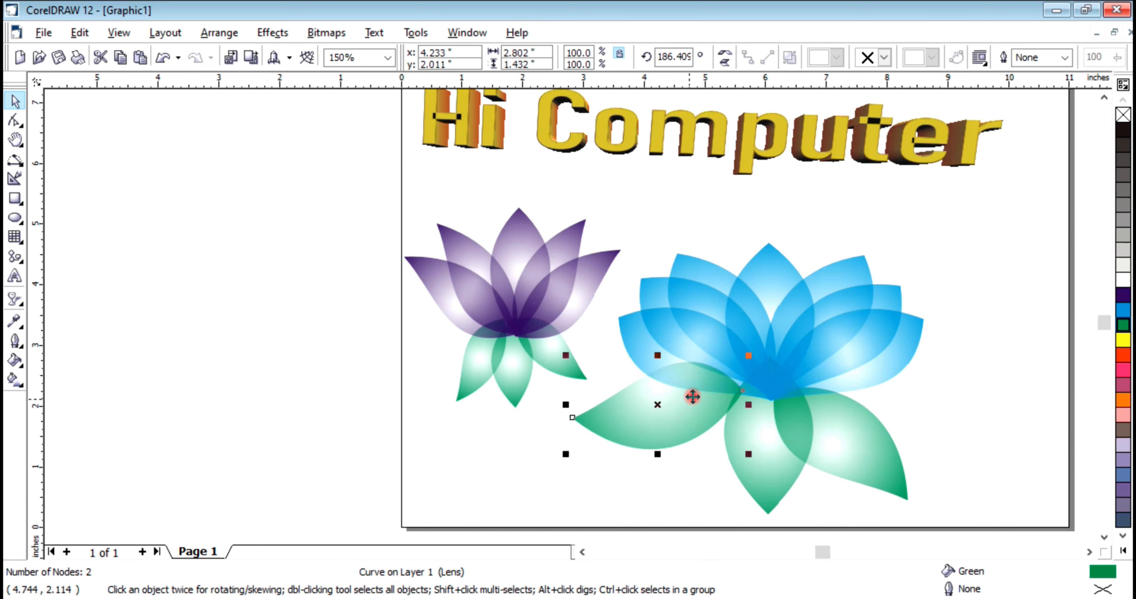
click(723, 52)
Rotate the left leaf about 124° clockwise into place at about x 4.99, y 1.373 inches, and shift the right leaf to about x 7.308, y 1.449 inches
click(662, 430)
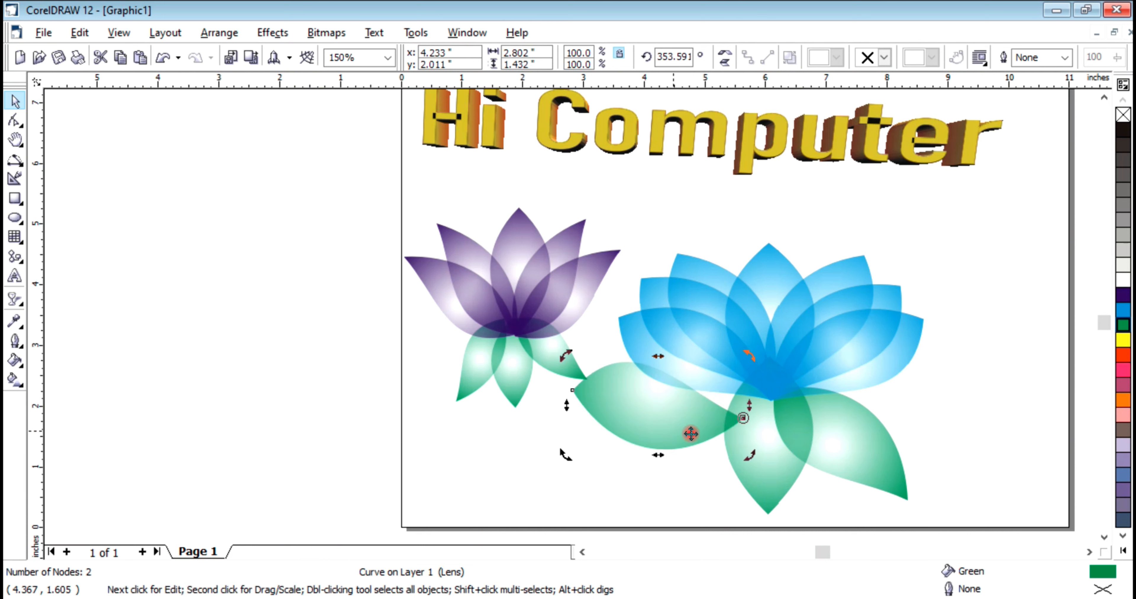
drag(755, 457, 665, 353)
drag(814, 332, 726, 410)
click(843, 434)
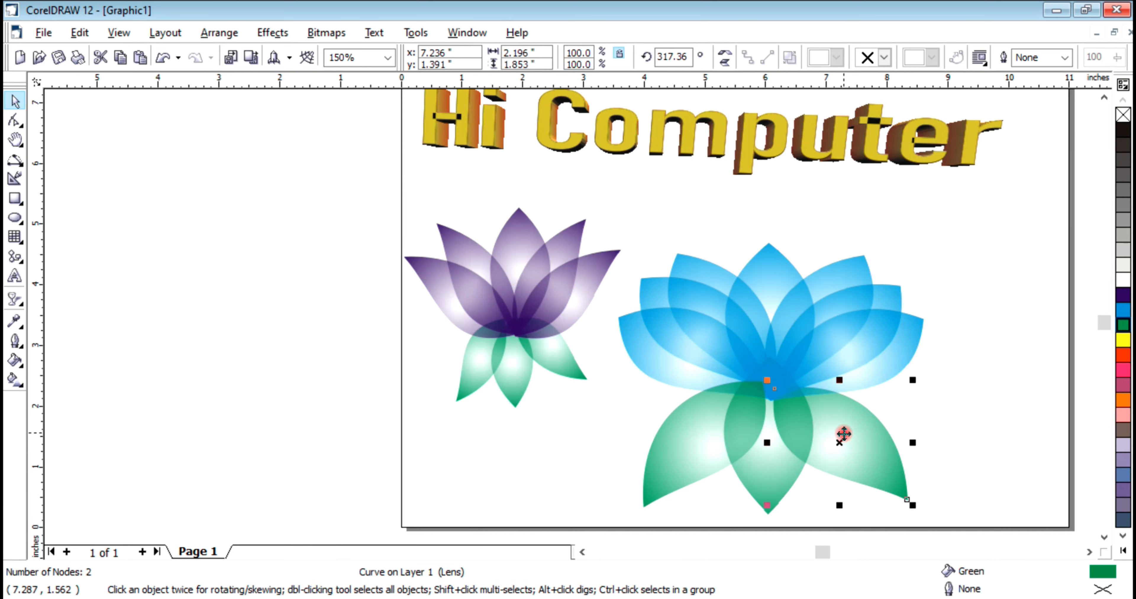
drag(843, 434, 870, 438)
Send the lower-left green leaf to the back of the stacking order
click(708, 456)
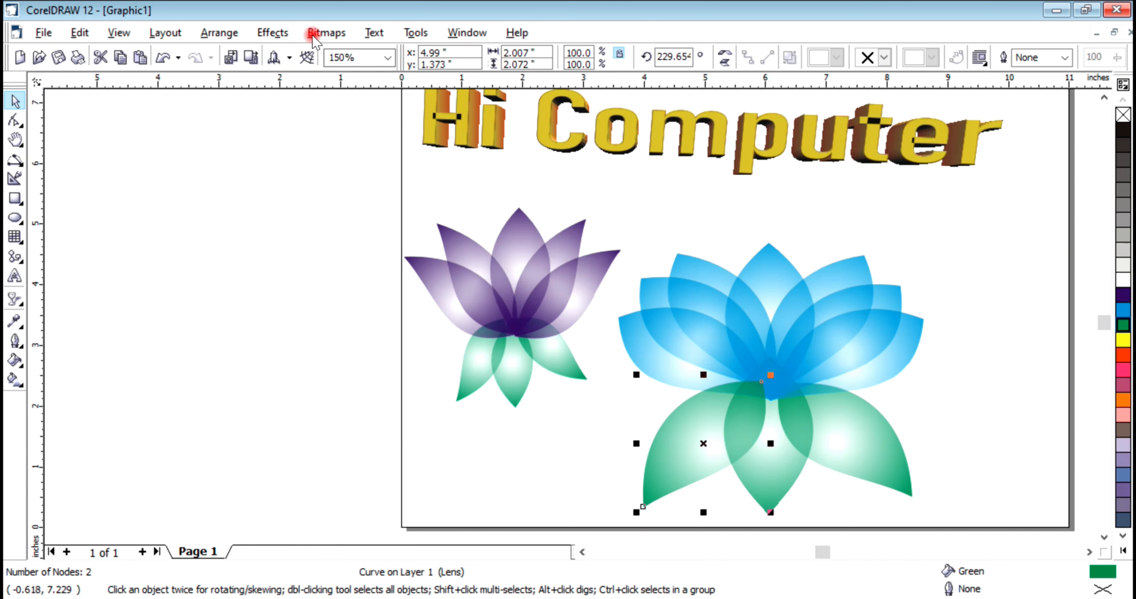
click(220, 31)
mouse_move(184, 36)
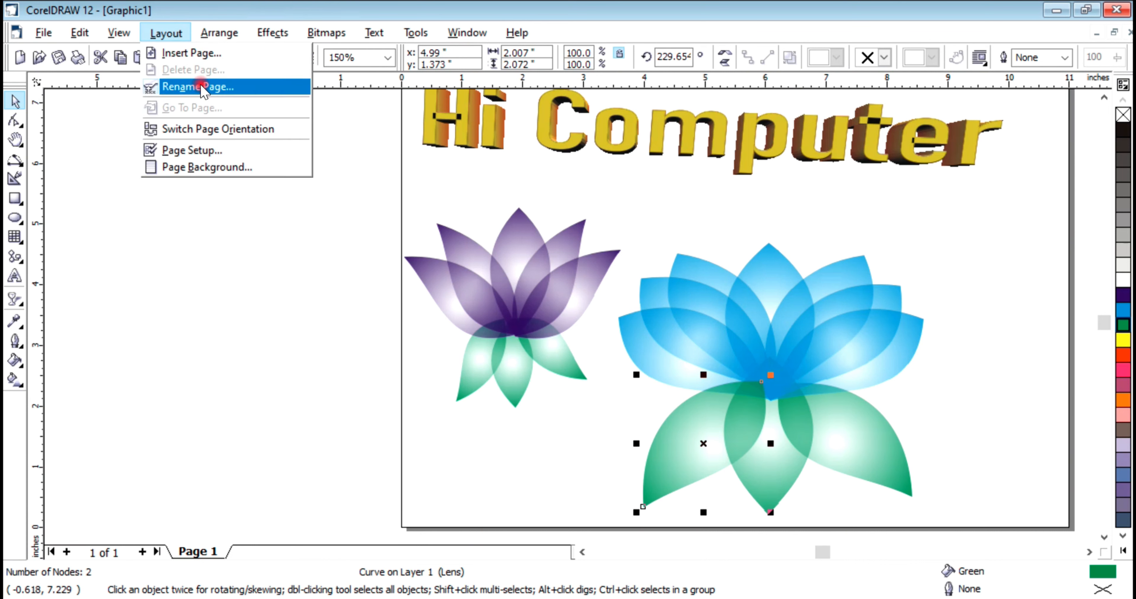
mouse_move(219, 33)
mouse_move(227, 108)
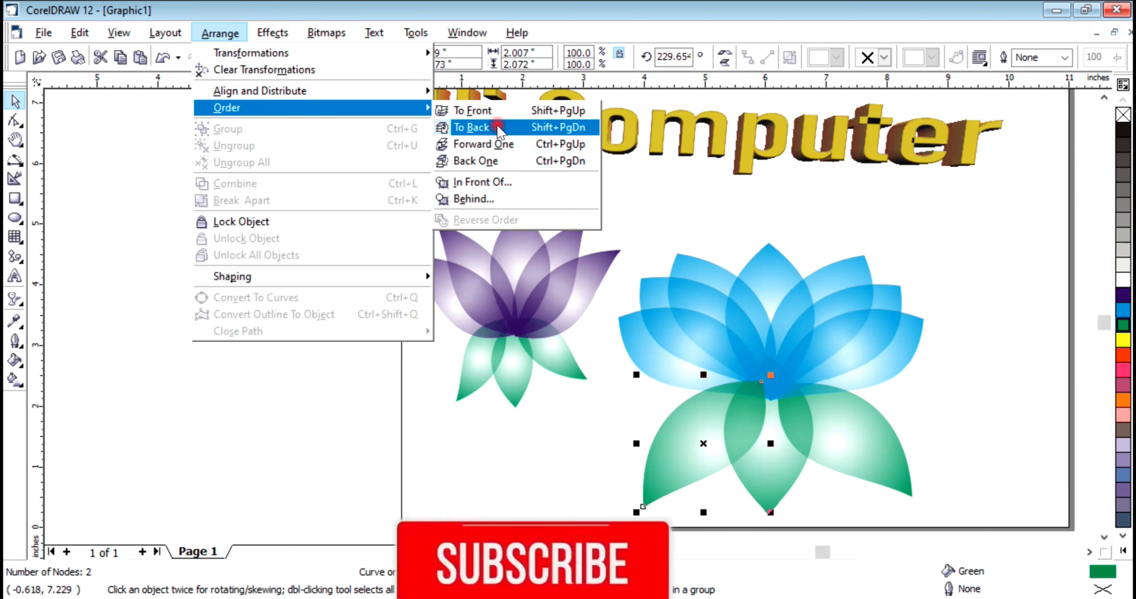
click(474, 127)
Send the repositioned lower-right green leaf to the back of the stacking order
click(845, 430)
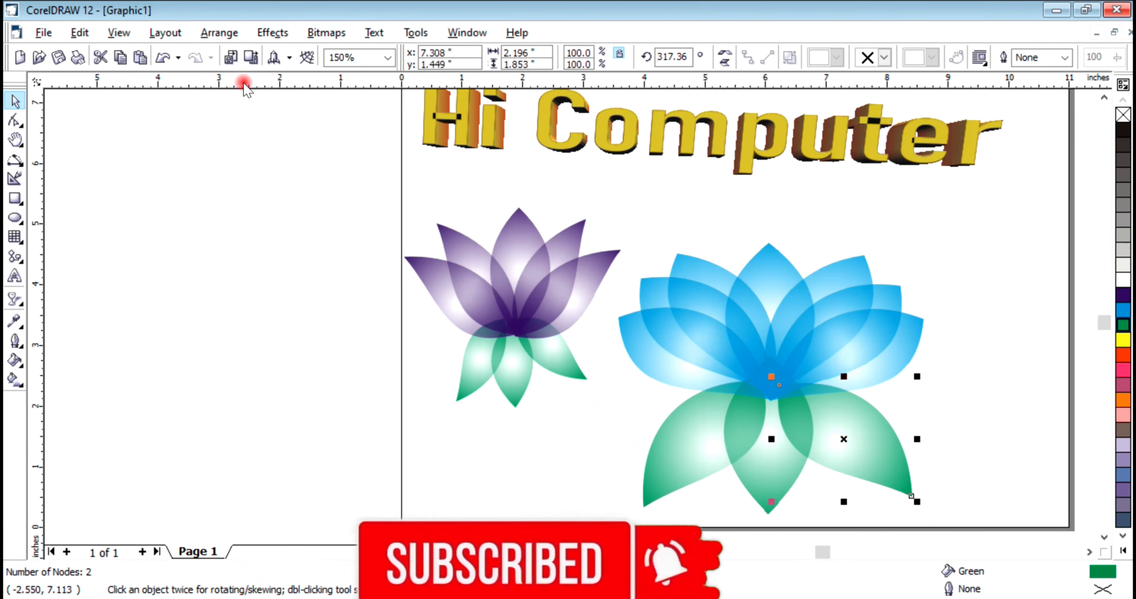
click(222, 32)
mouse_move(270, 110)
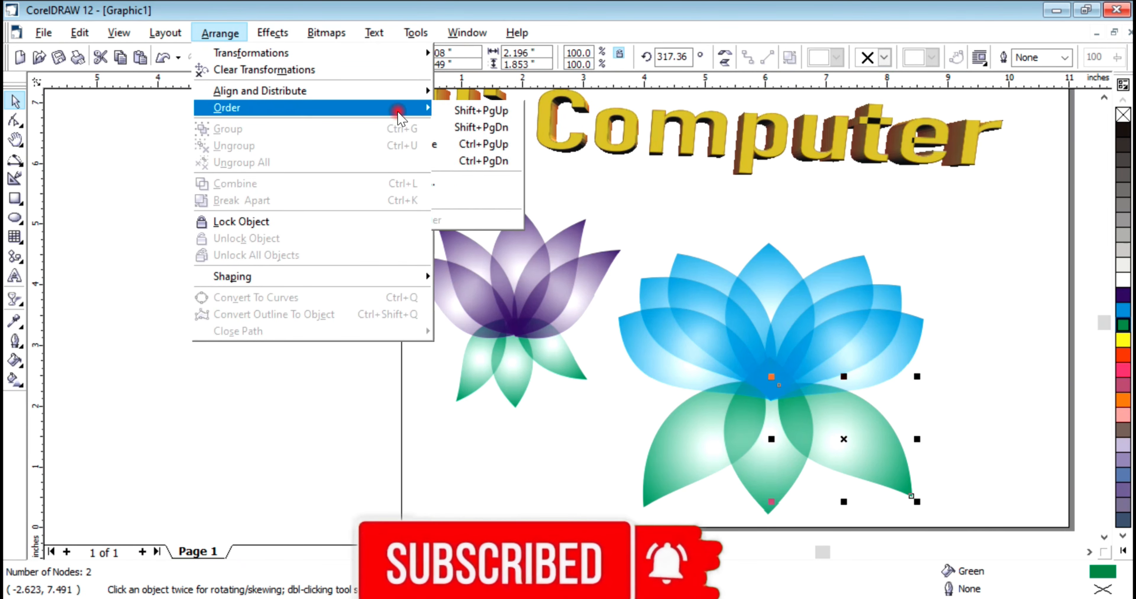
click(474, 127)
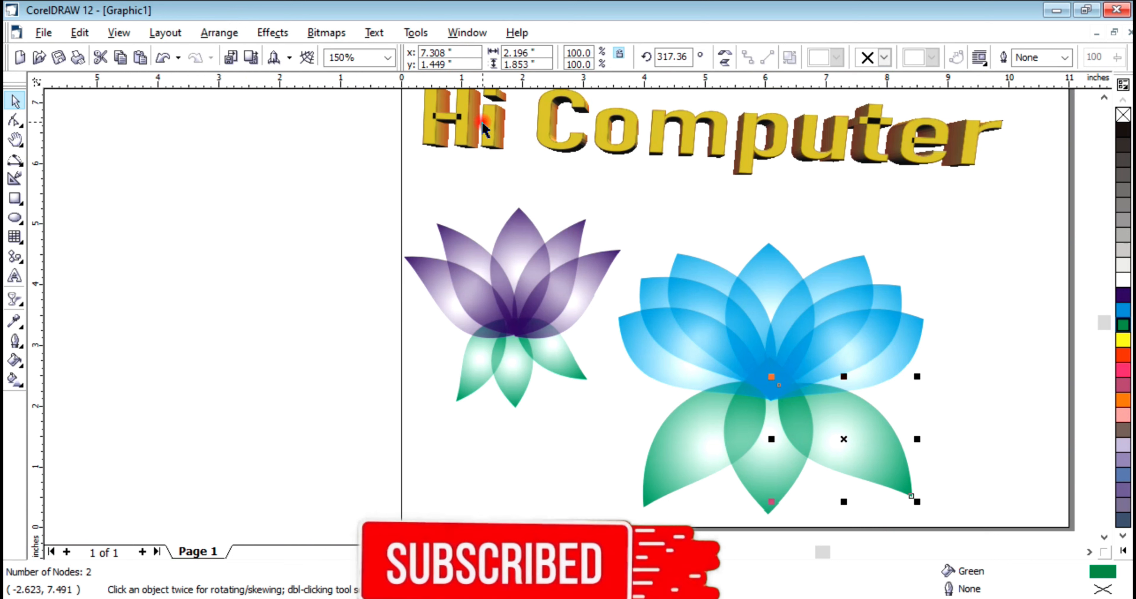
Send the middle green leaf to the back of the stacking order and clear the selection
click(757, 459)
click(204, 35)
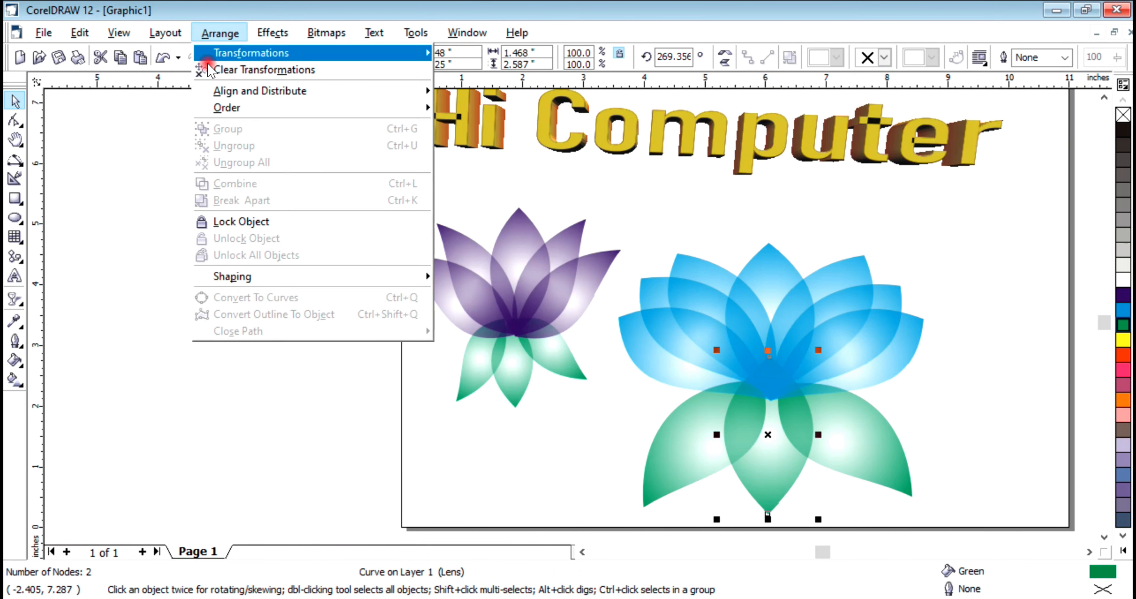
click(239, 108)
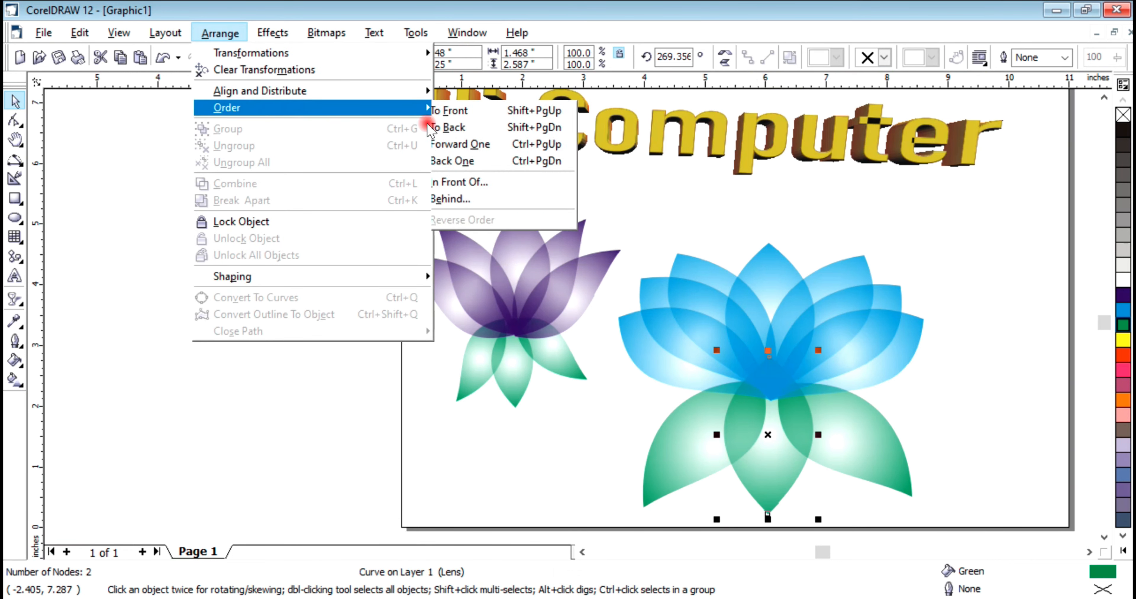
click(466, 129)
click(934, 403)
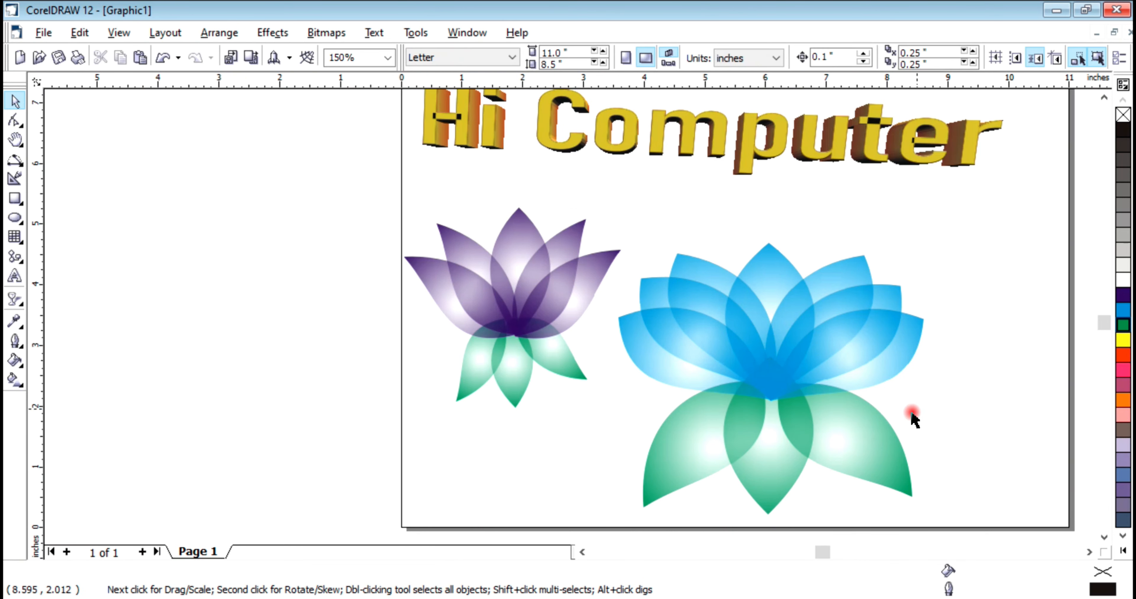
Move the lower-left green leaf slightly up to about x 4.968, y 1.482 inches
scroll(913, 423, down, 1)
click(811, 467)
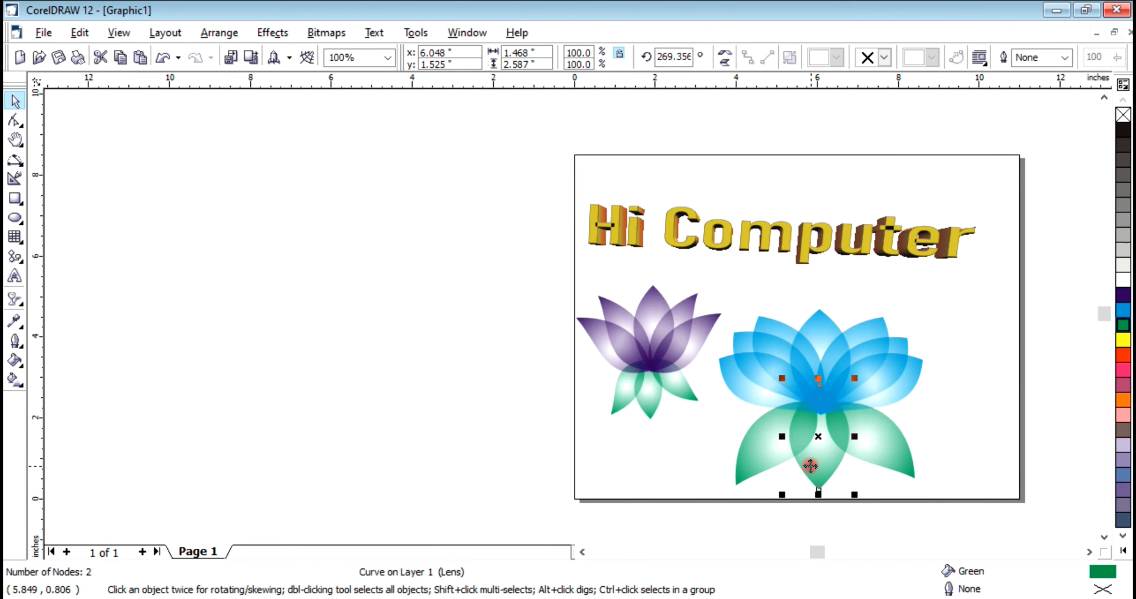
click(766, 461)
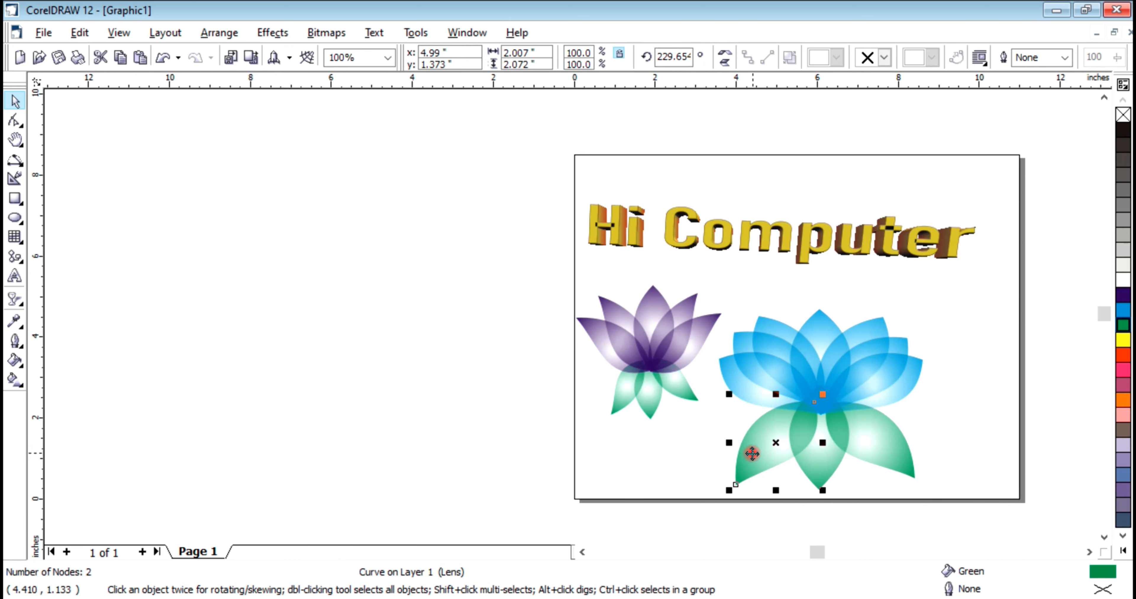
drag(752, 453, 751, 445)
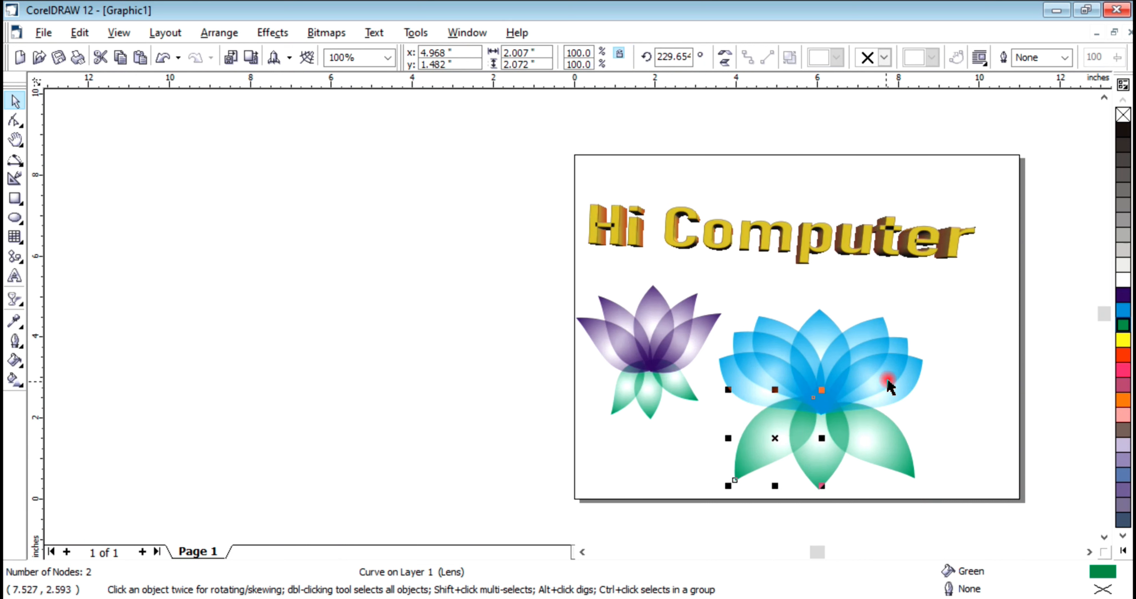
click(954, 405)
Recolour all seven blue petals of the larger flower pink
drag(695, 267, 946, 437)
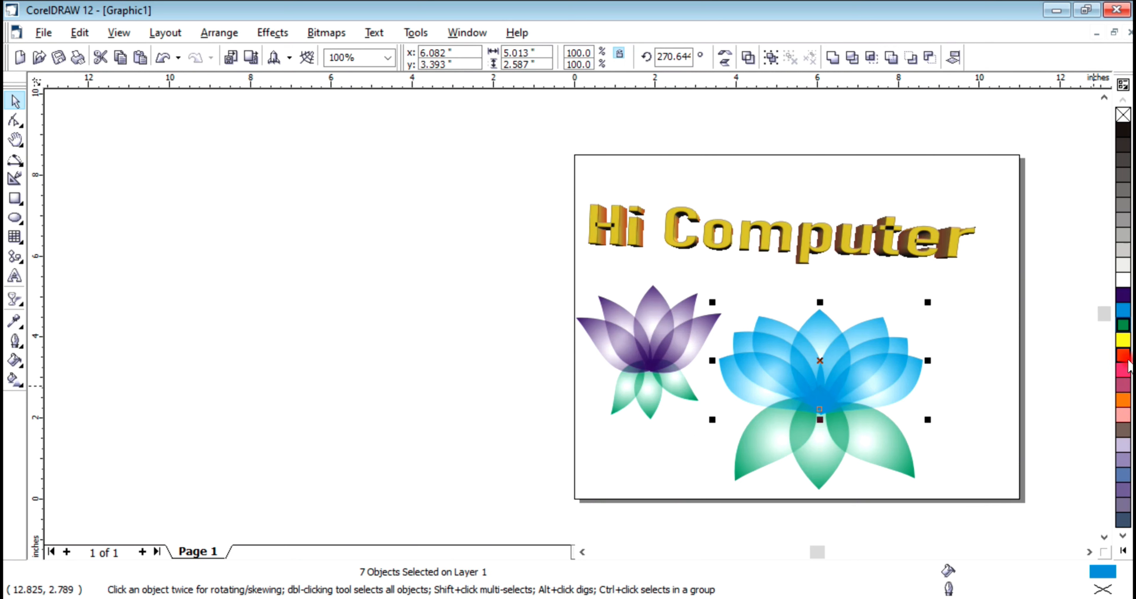
click(1122, 340)
click(1124, 369)
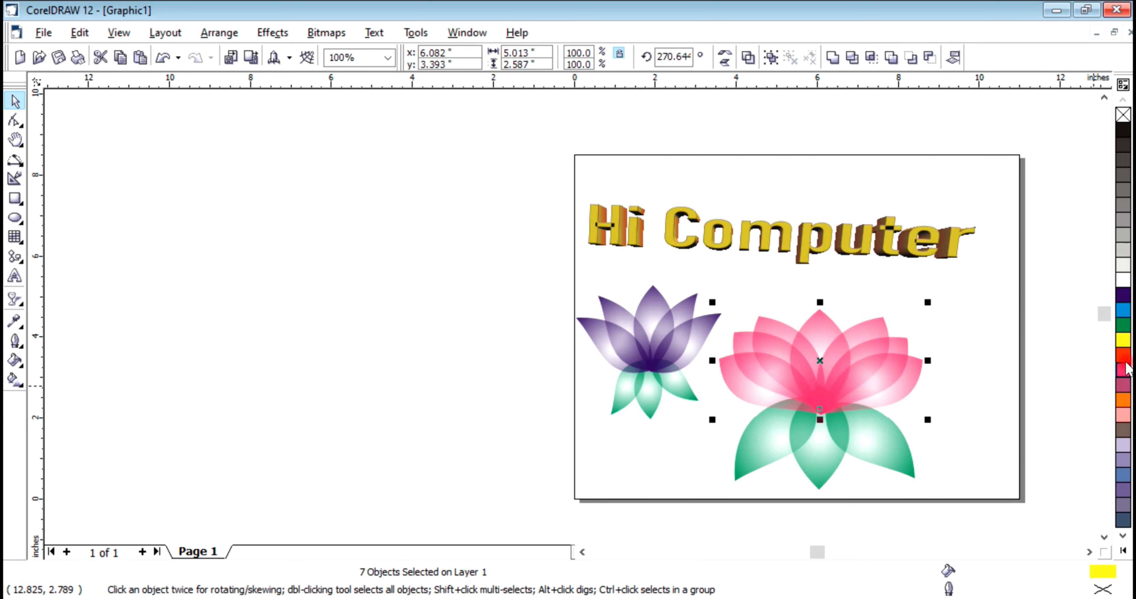
click(962, 482)
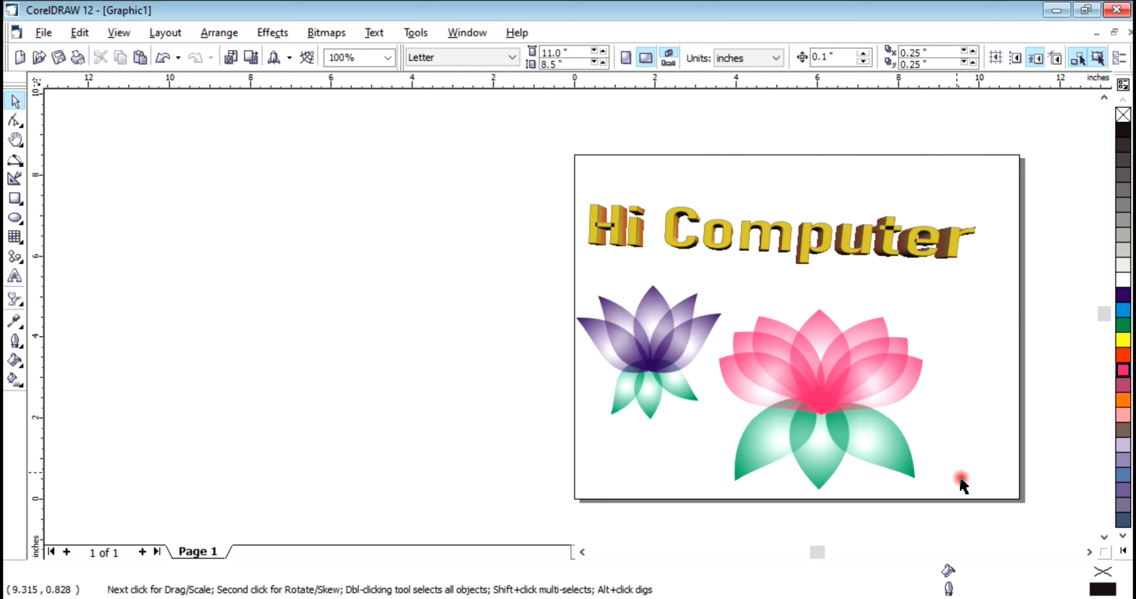
Scale the middle green leaf down proportionally to about three quarters of its size, keeping its upper-left corner fixed
click(828, 465)
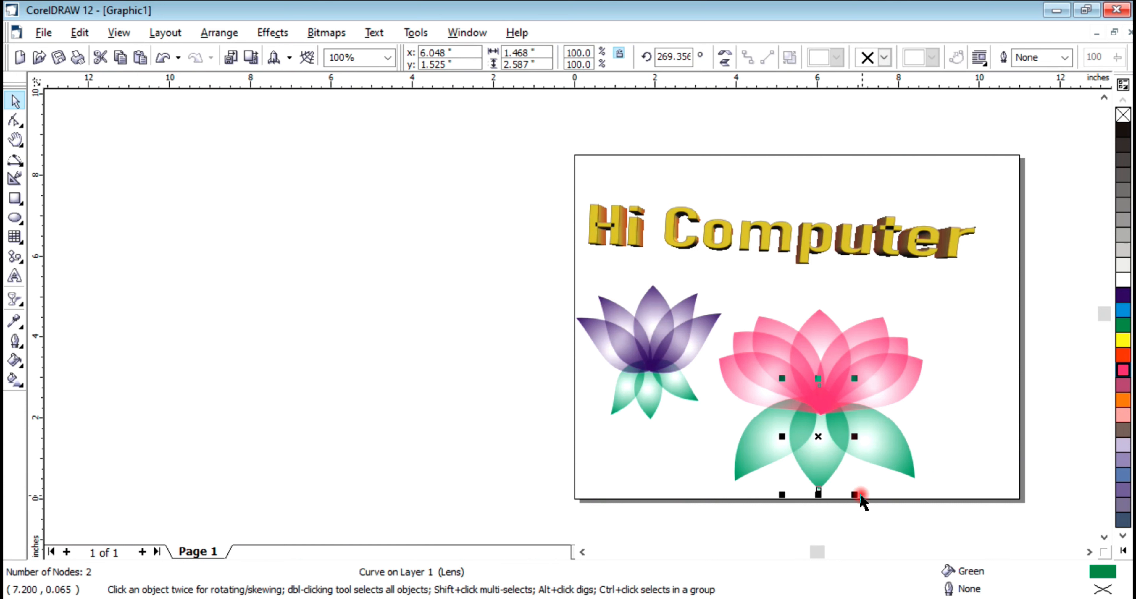
drag(860, 496, 836, 467)
Scale the lower-right green leaf to about 73% and the lower-left one to about 67%, keeping their inner upper corners fixed
click(898, 454)
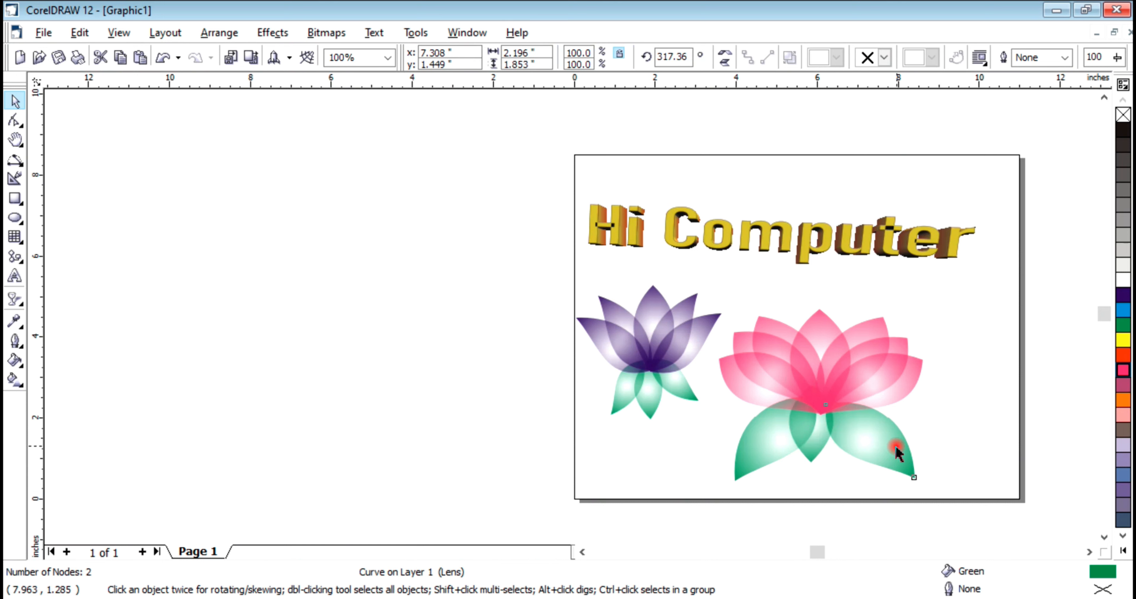
click(908, 476)
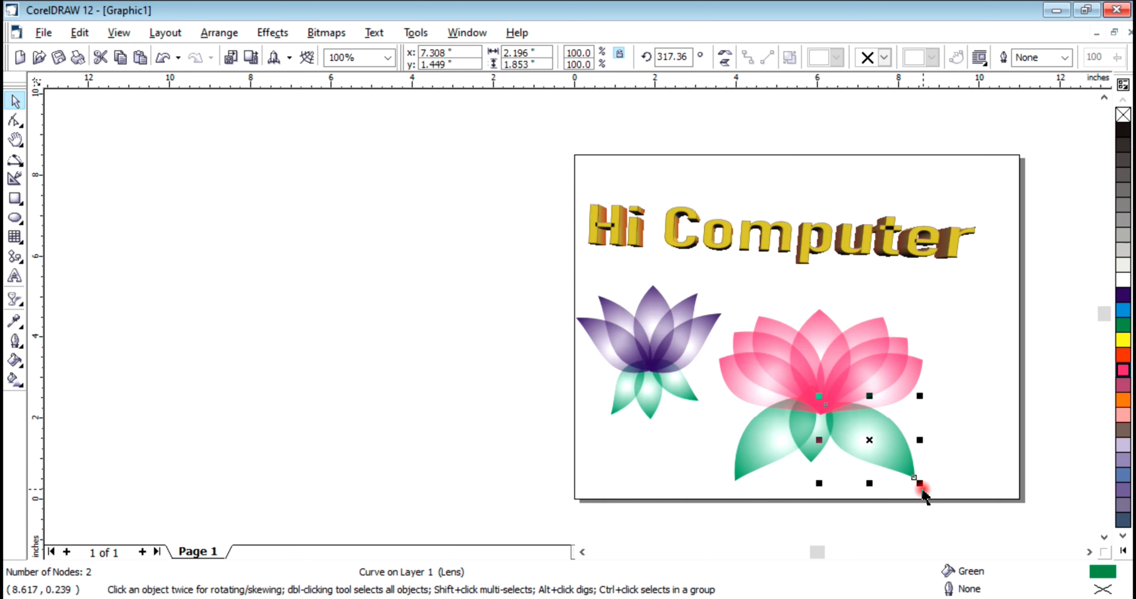
scroll(924, 496, up, 3)
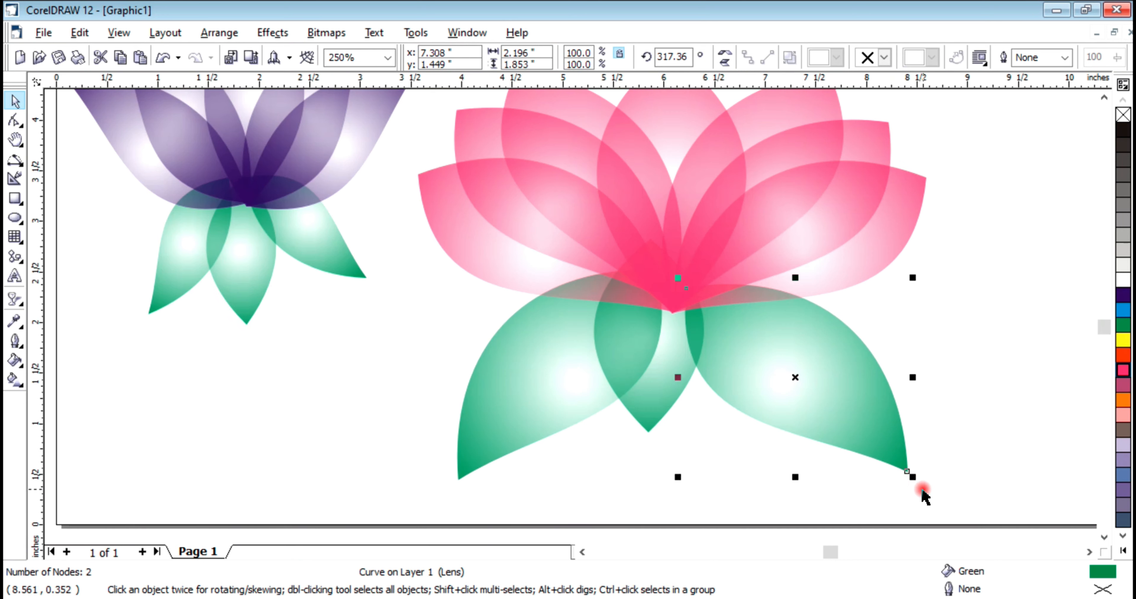
click(911, 475)
click(842, 415)
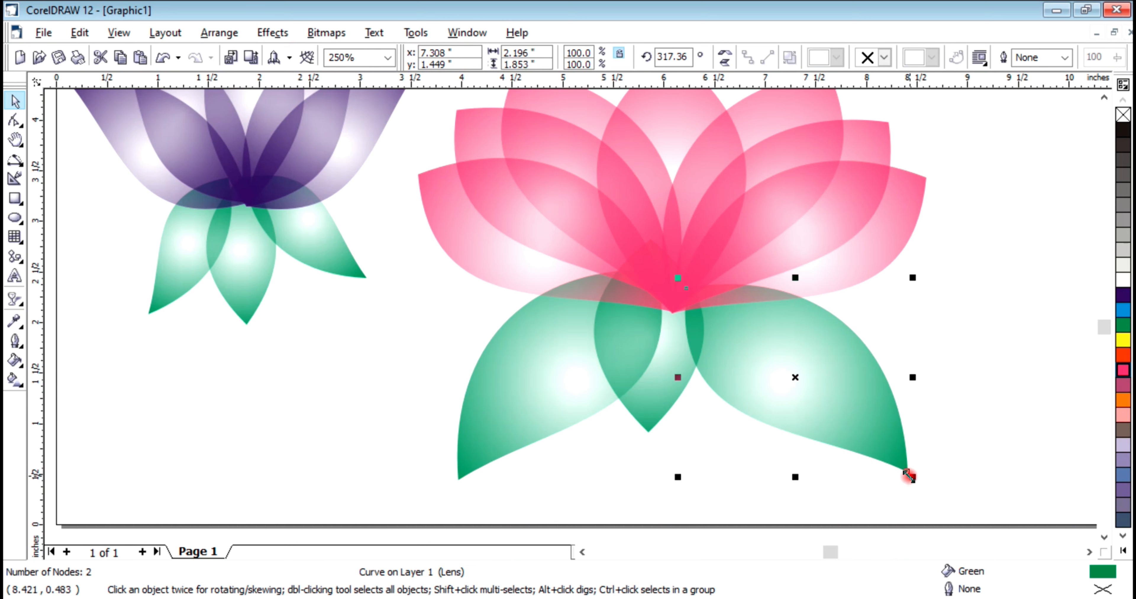
drag(909, 476, 854, 426)
click(526, 387)
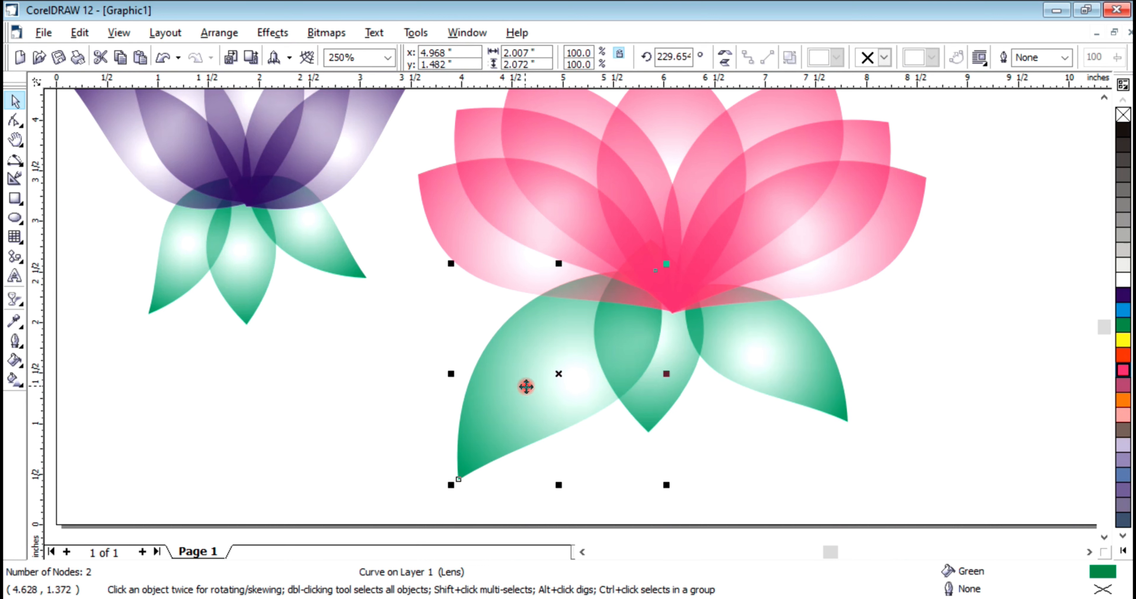
drag(450, 485, 517, 417)
Scale the lower-right green leaf down further to about 53%, keeping its upper-left corner fixed, and clear the selection
click(801, 400)
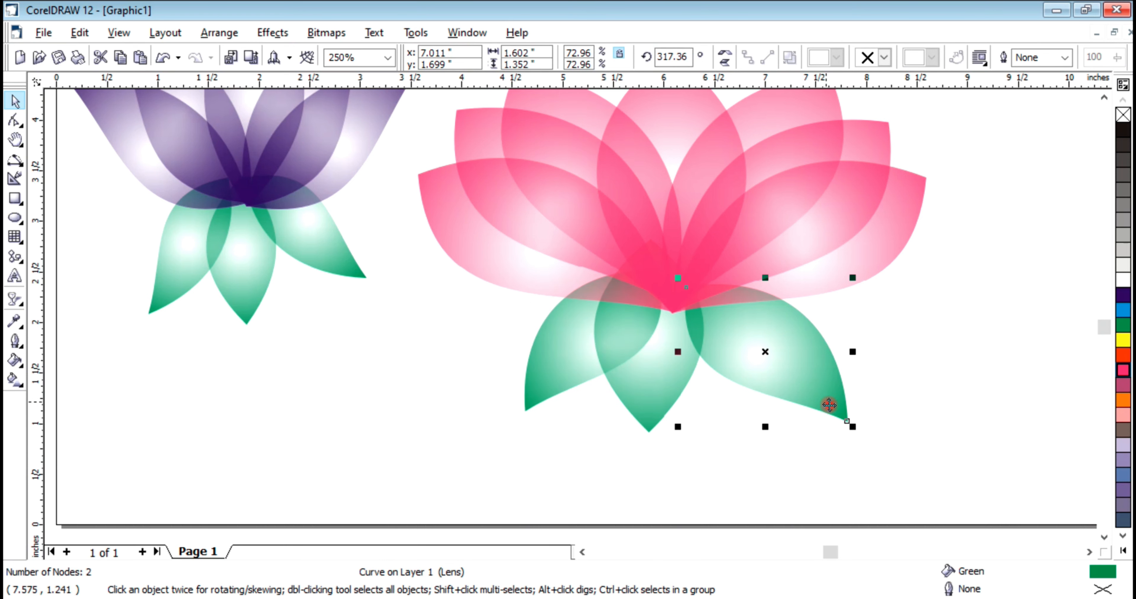
click(830, 408)
click(816, 383)
drag(853, 429, 816, 395)
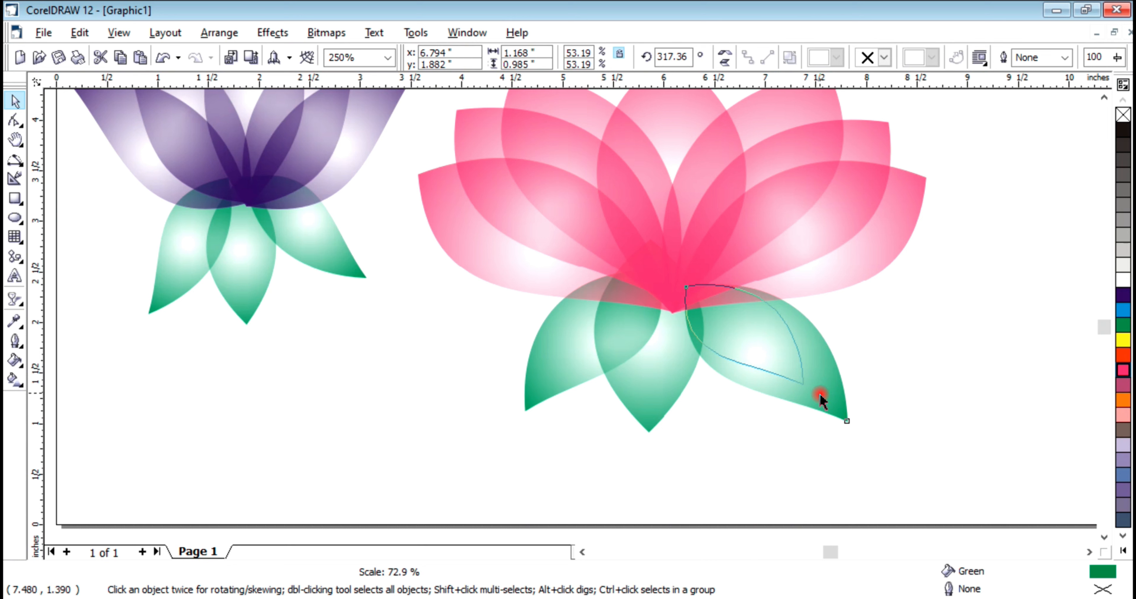
click(934, 443)
click(588, 359)
click(772, 454)
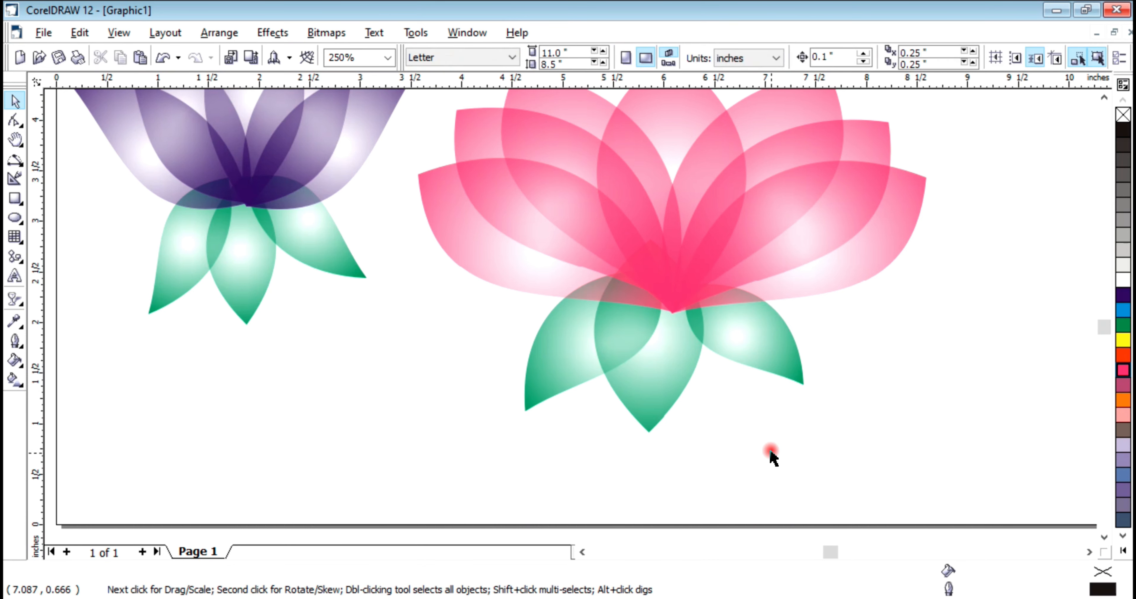
Draw a wavy freehand stem with an 8.0 pt outline, about 0.9 by 3.6 inches, from the pink flower's base past the page's lower edge
scroll(676, 318, down, 3)
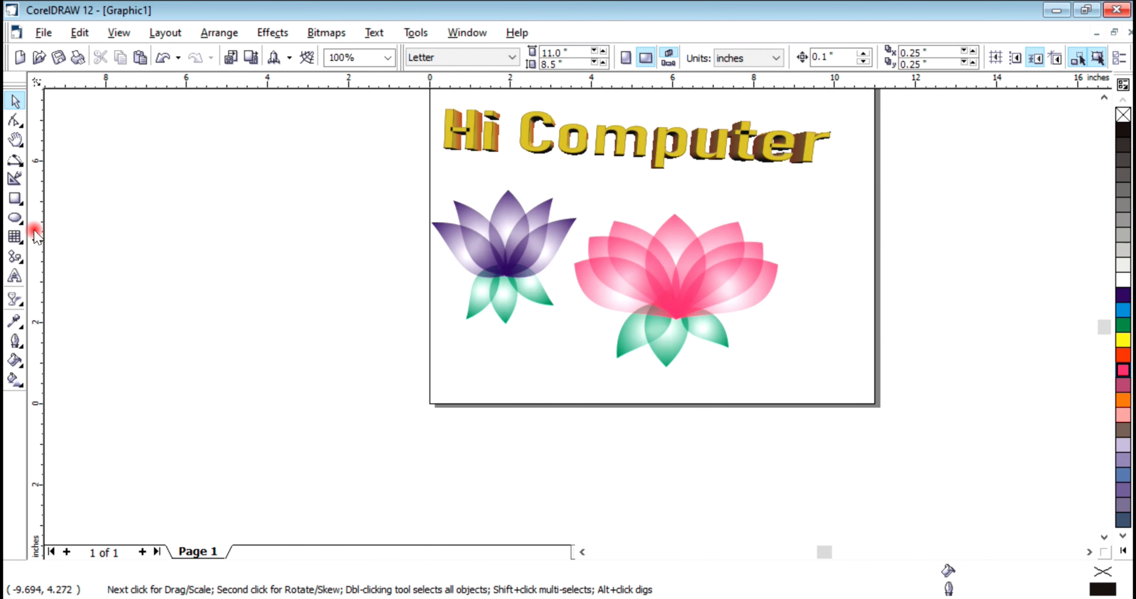
click(20, 162)
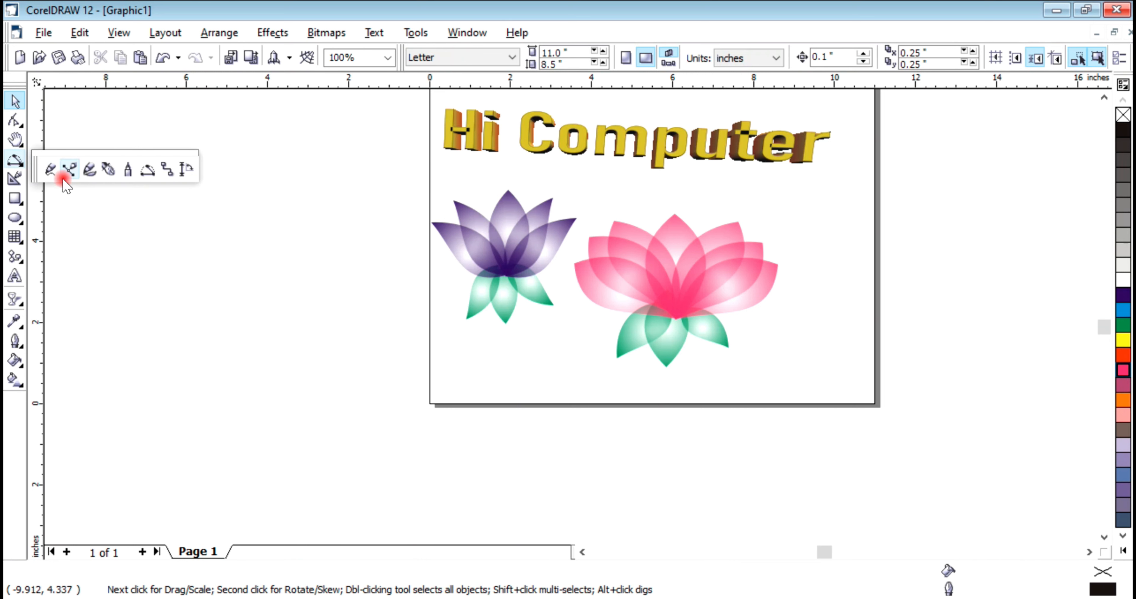
click(49, 170)
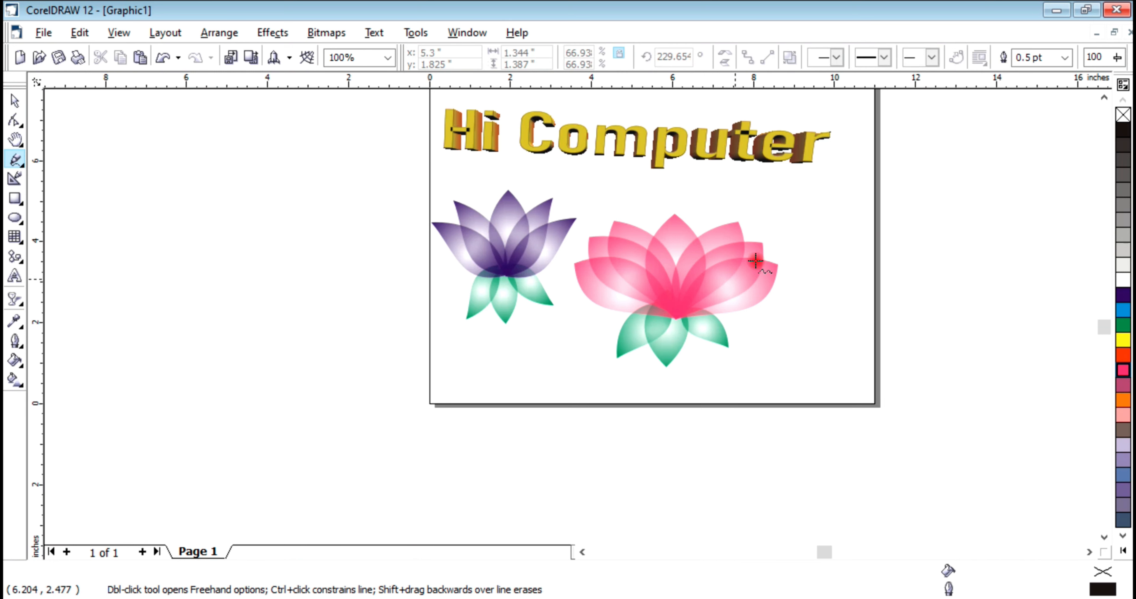
click(1066, 57)
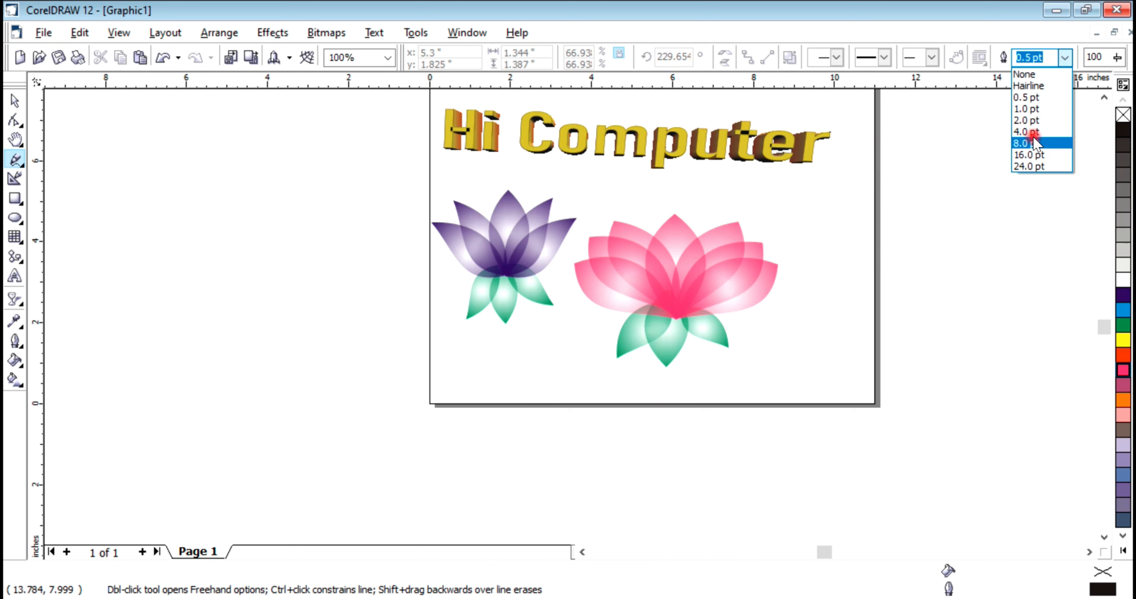
click(1067, 142)
click(533, 387)
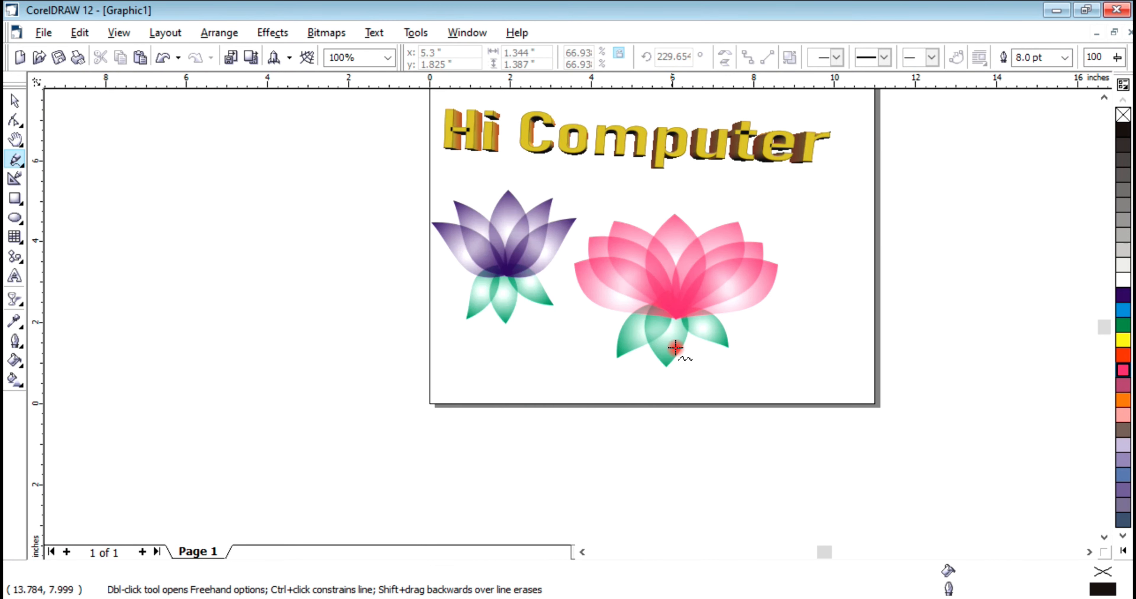
mouse_move(681, 316)
mouse_down()
mouse_move(715, 418)
mouse_move(702, 461)
mouse_up()
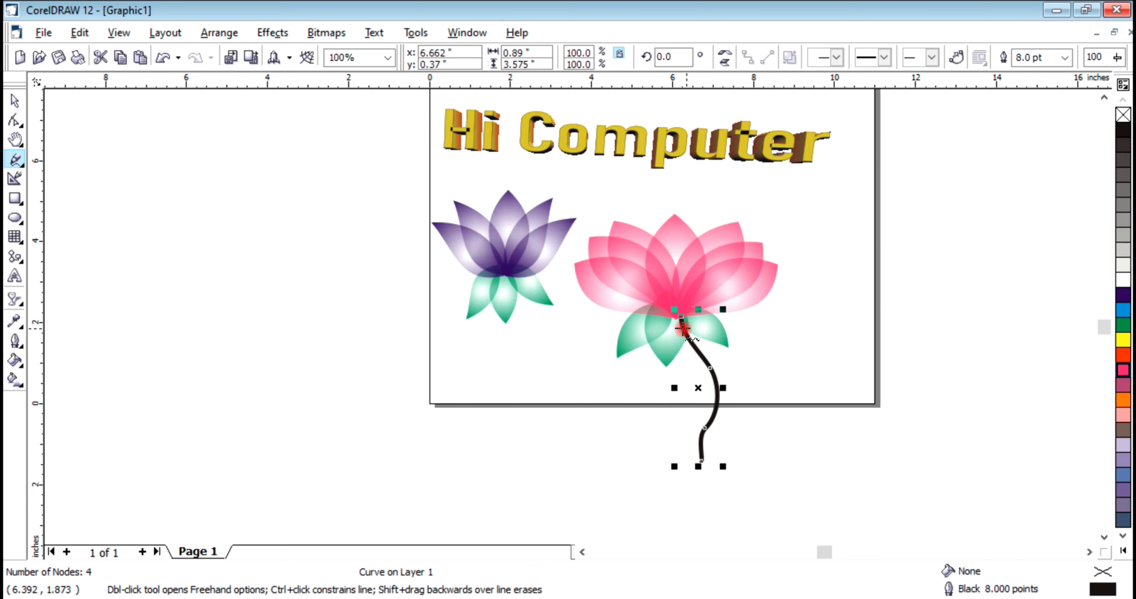
mouse_move(671, 311)
mouse_down()
mouse_move(659, 393)
mouse_move(681, 310)
mouse_up()
Give the stem curve a green fill and a green outline
click(12, 118)
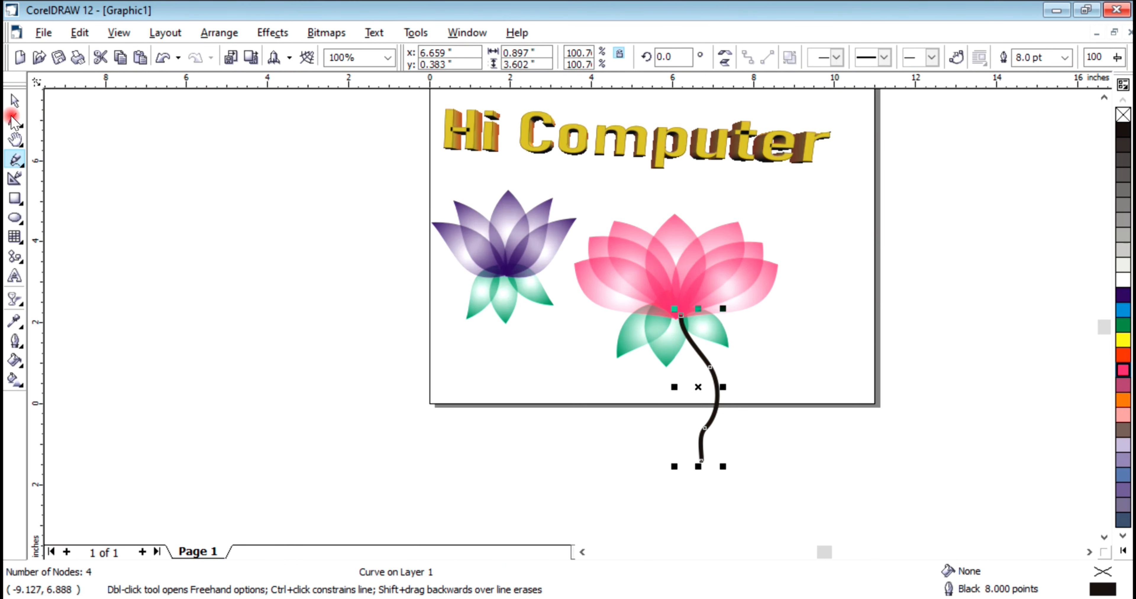
click(14, 99)
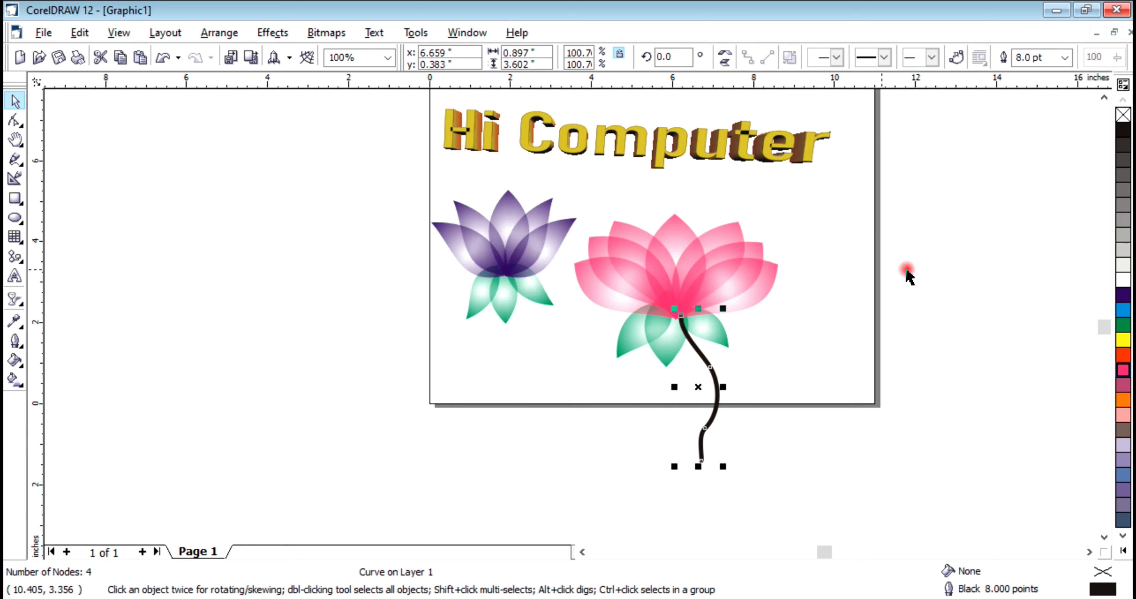
click(1124, 326)
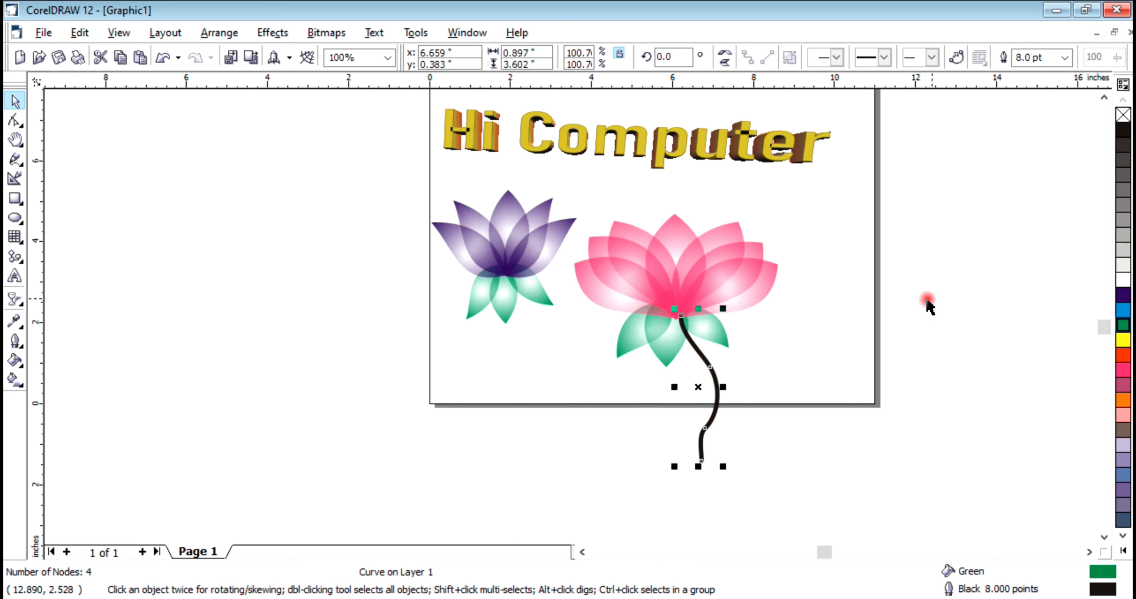
right_click(1127, 328)
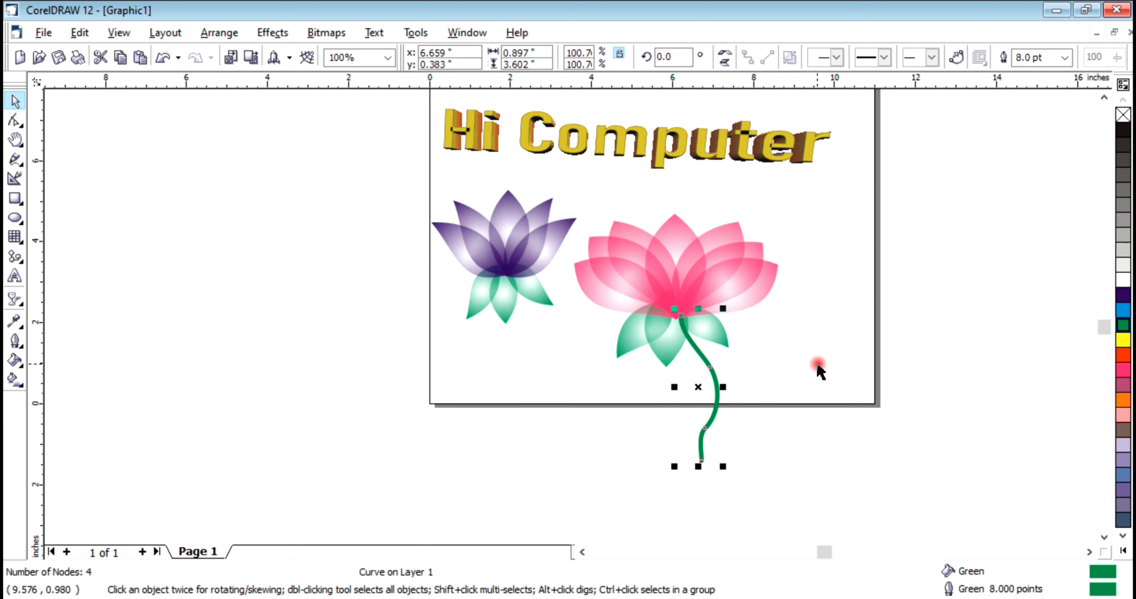
Rotate the stem slightly to an angle of about 359.1 degrees
scroll(680, 318, up, 5)
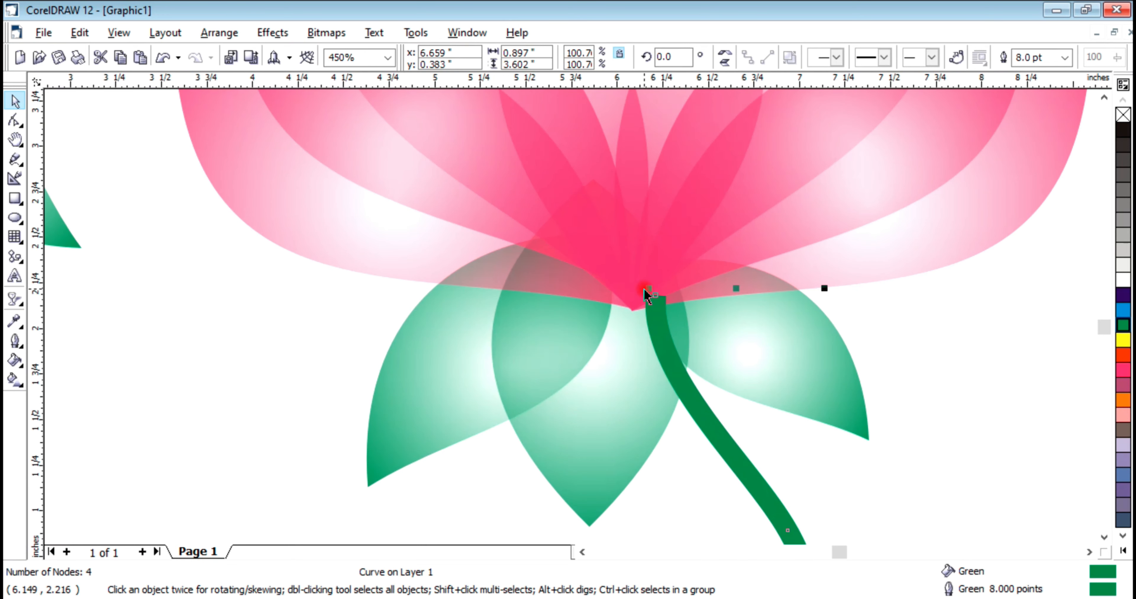
click(657, 296)
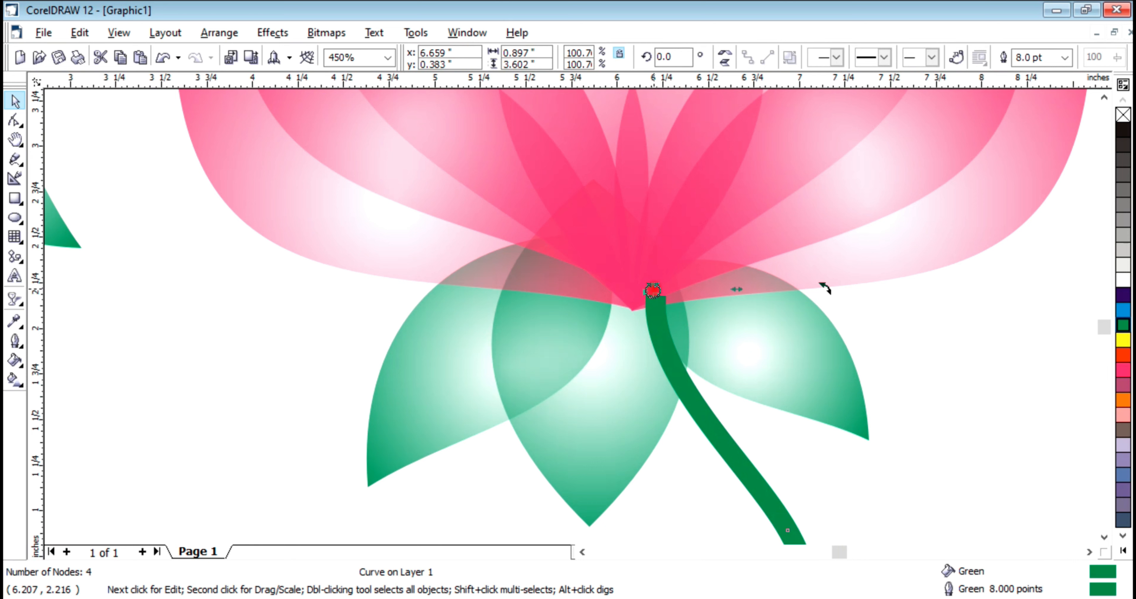
click(675, 342)
scroll(977, 422, down, 2)
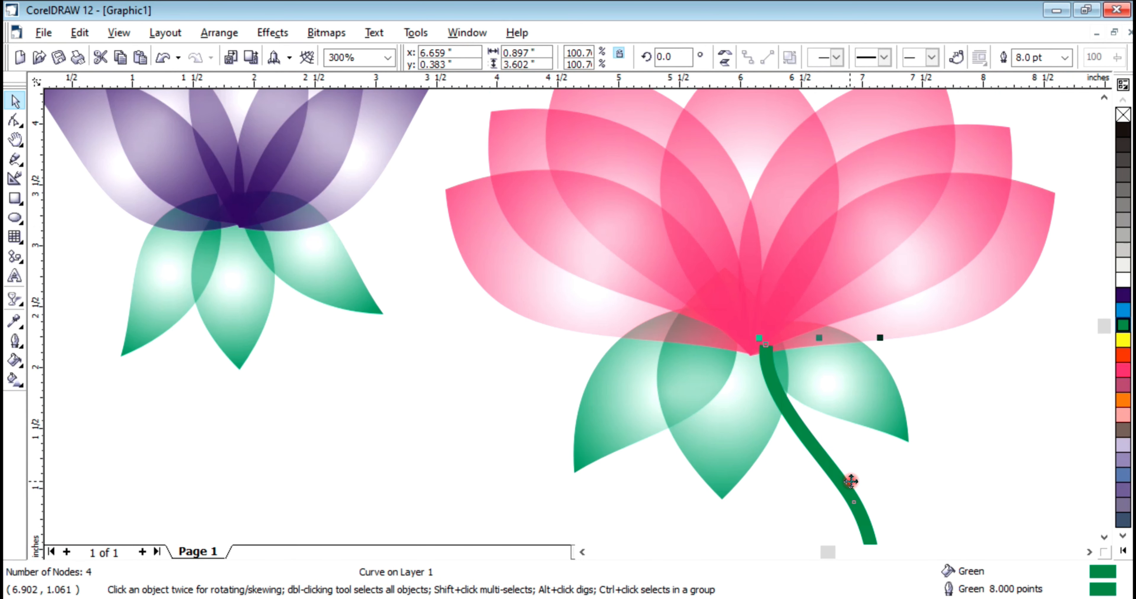
click(843, 482)
drag(843, 481, 861, 419)
scroll(862, 482, up, 1)
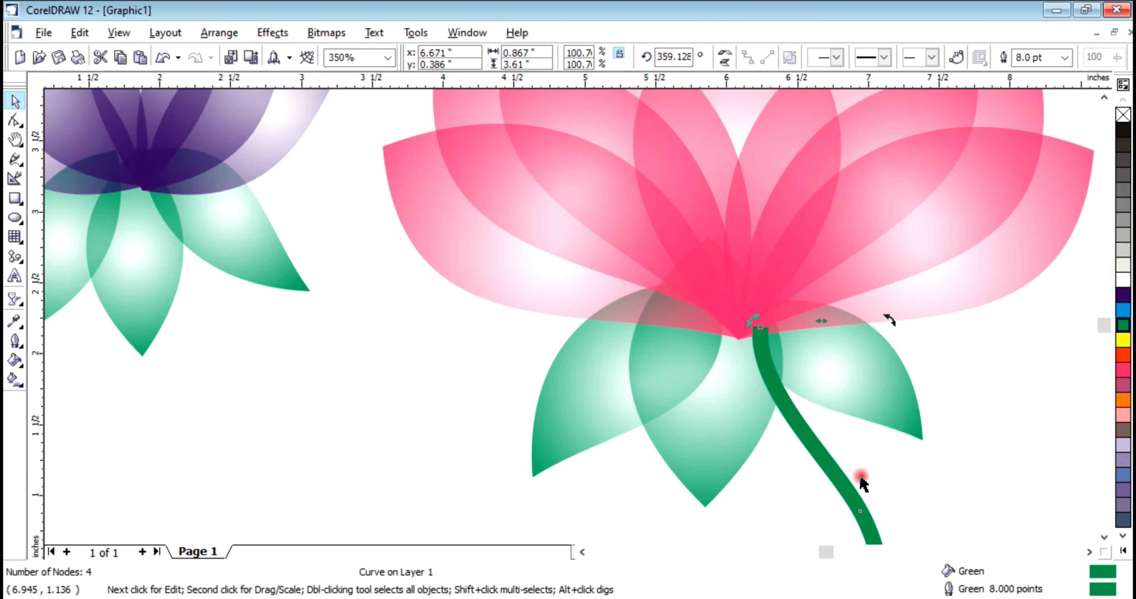
Send the green stem to the back of the stacking order
scroll(861, 477, down, 5)
click(925, 438)
drag(861, 491, 857, 493)
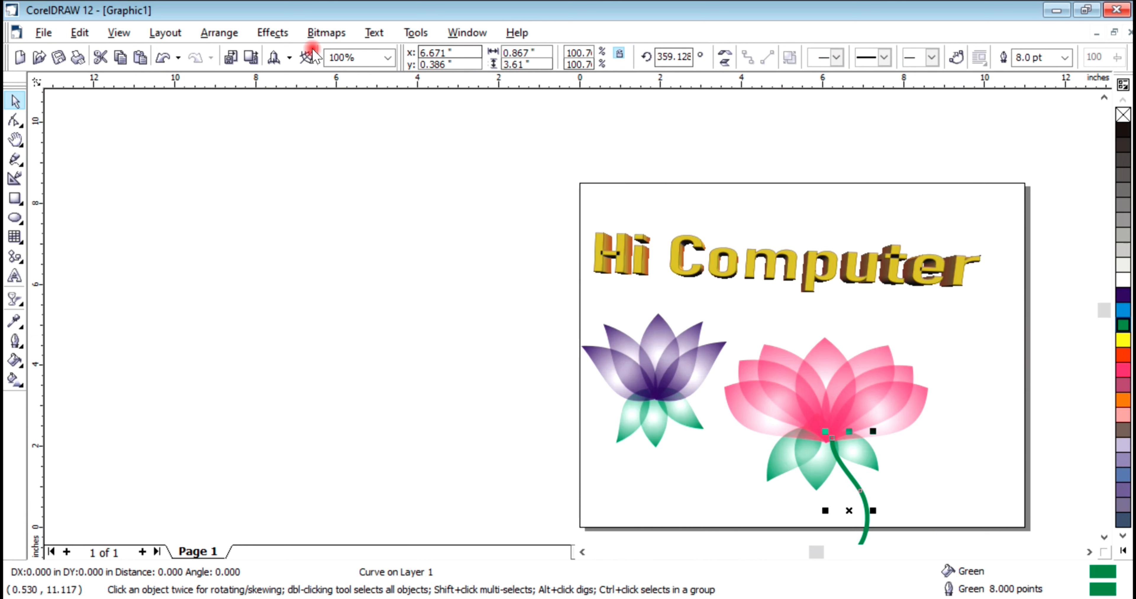
click(219, 33)
mouse_move(246, 108)
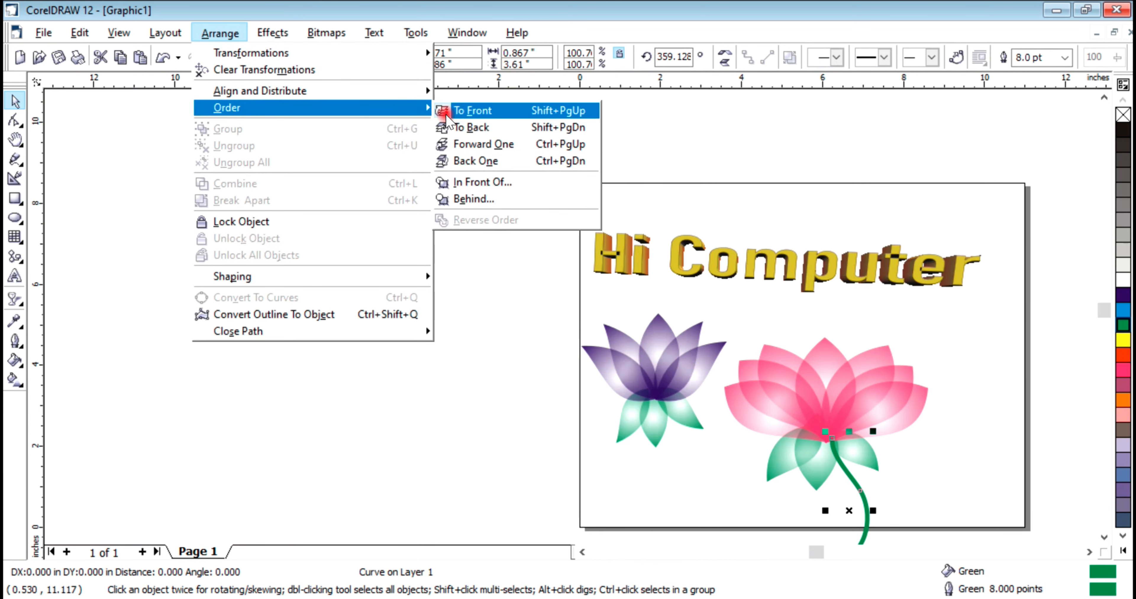
click(472, 128)
Move the stem to about x 6.44, y 0.555 inches under the petals' meeting point and send it to the back again
scroll(869, 500, up, 5)
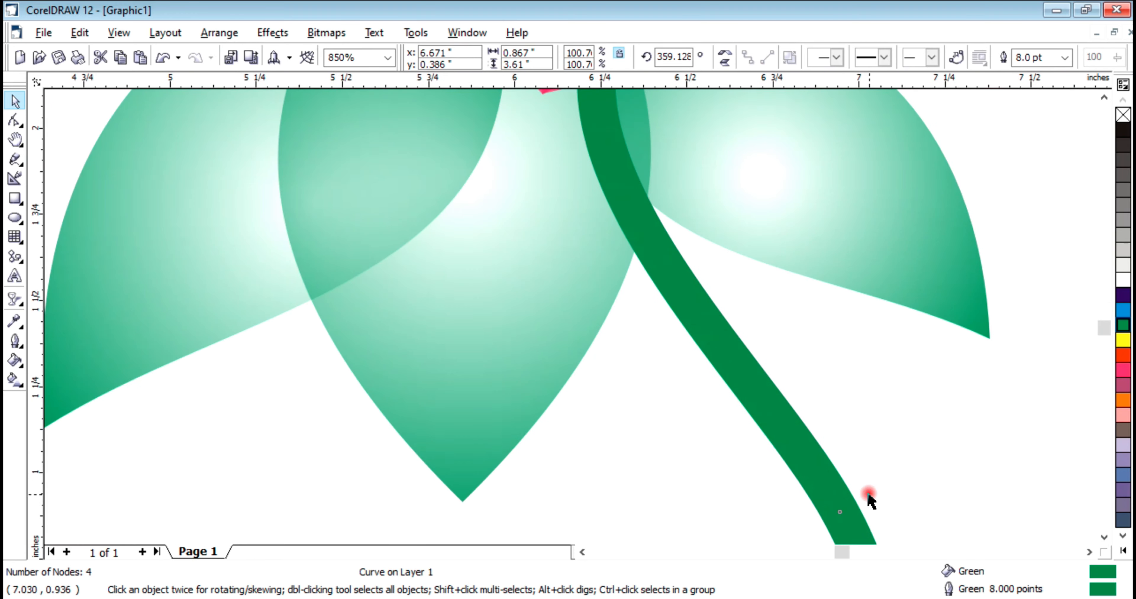
scroll(689, 304, down, 3)
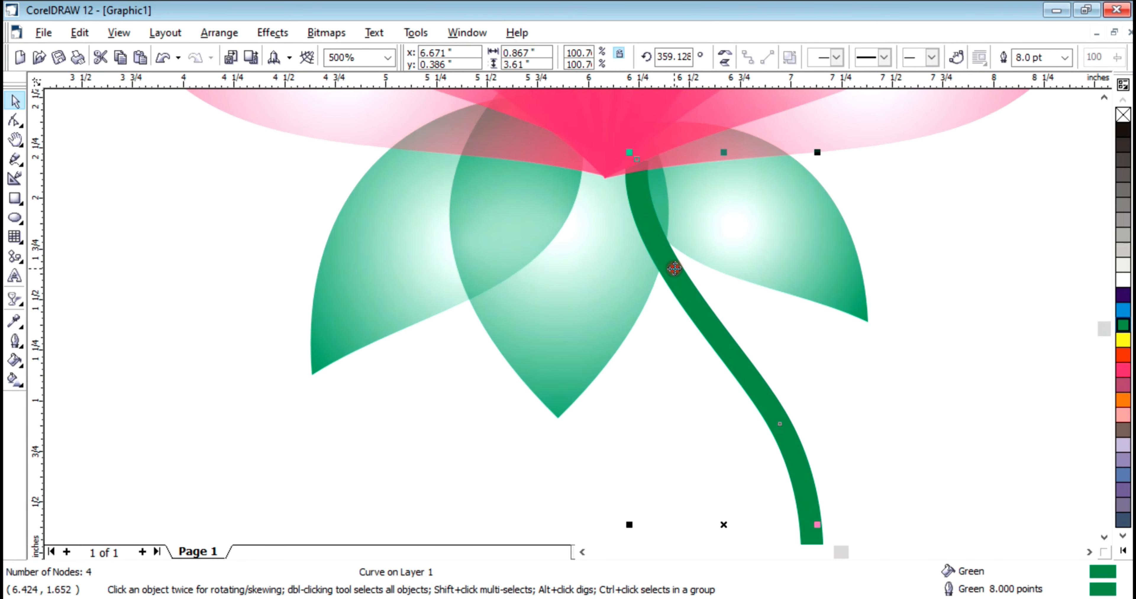
drag(674, 268, 627, 234)
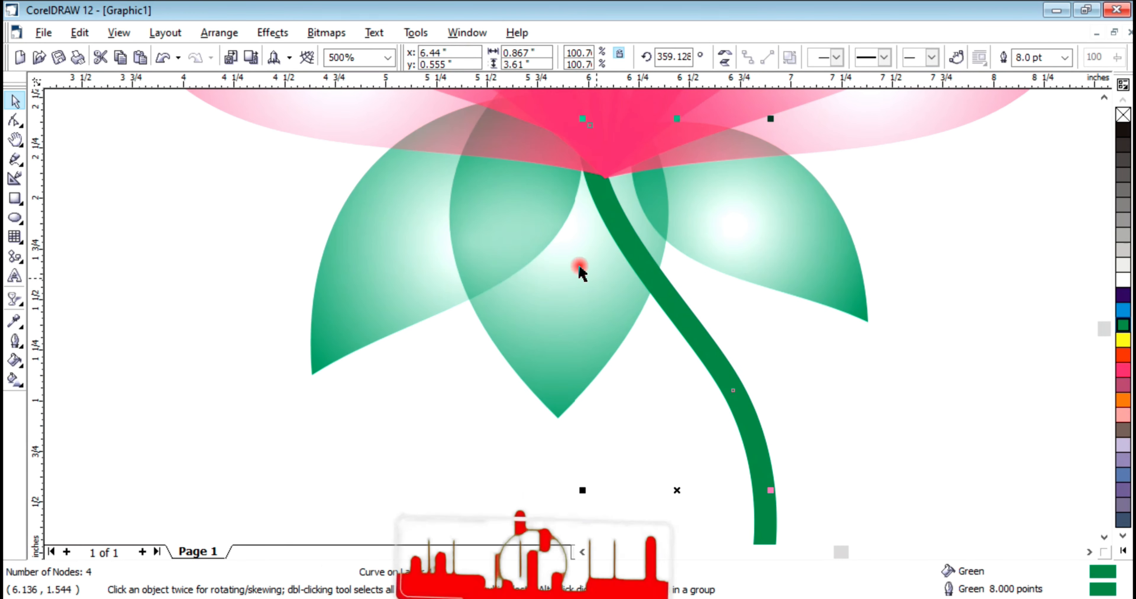
click(219, 32)
mouse_move(336, 110)
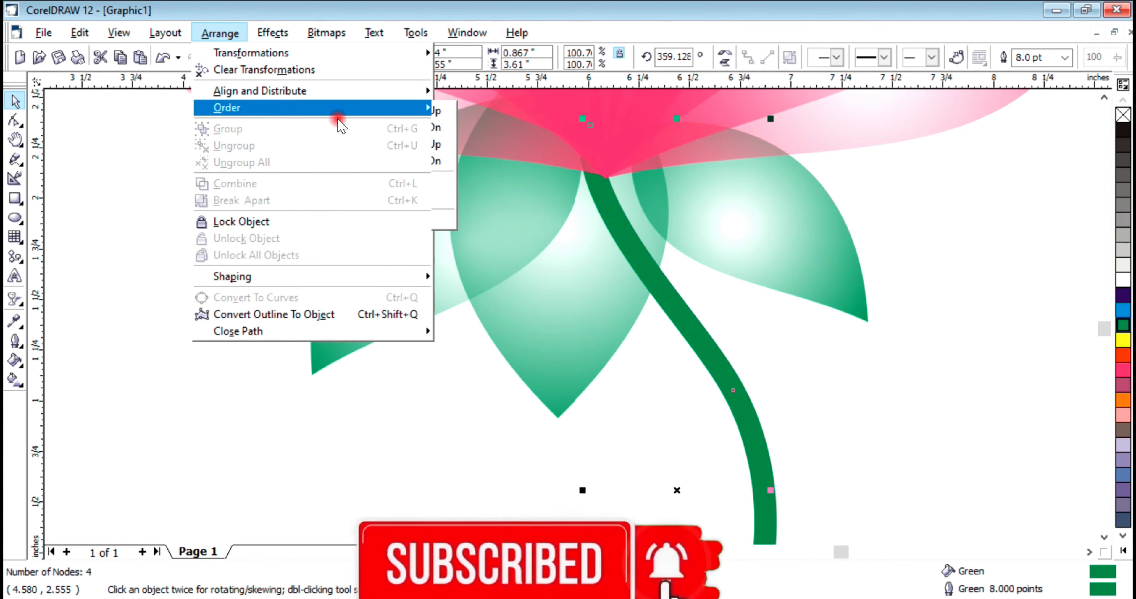
click(468, 128)
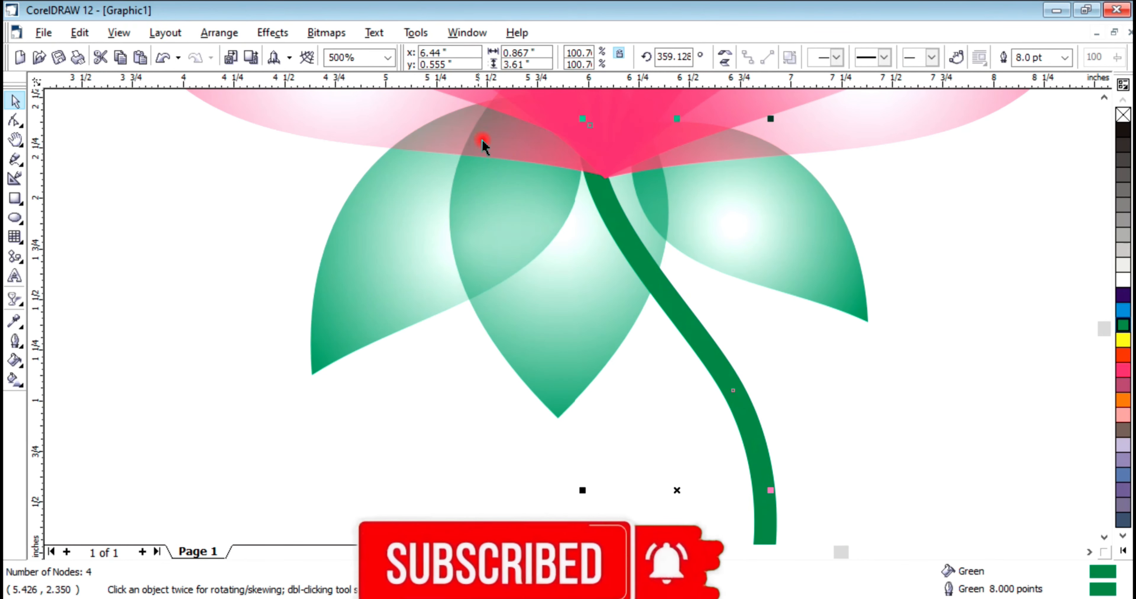
Send the middle green leaf to the back, behind the stem, and clear the selection
click(596, 291)
click(219, 33)
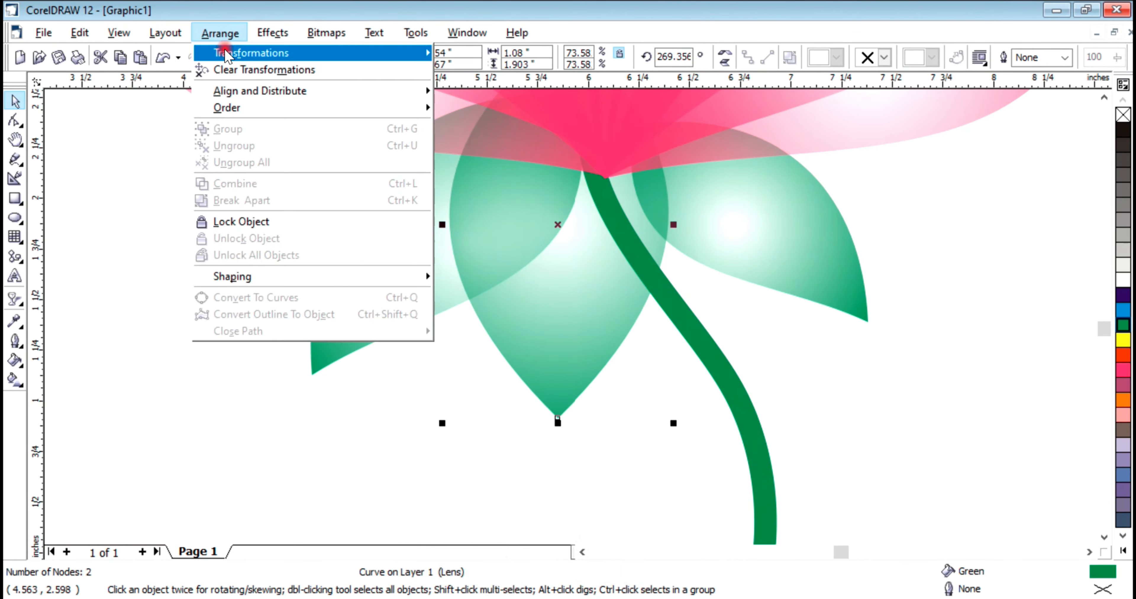
mouse_move(417, 106)
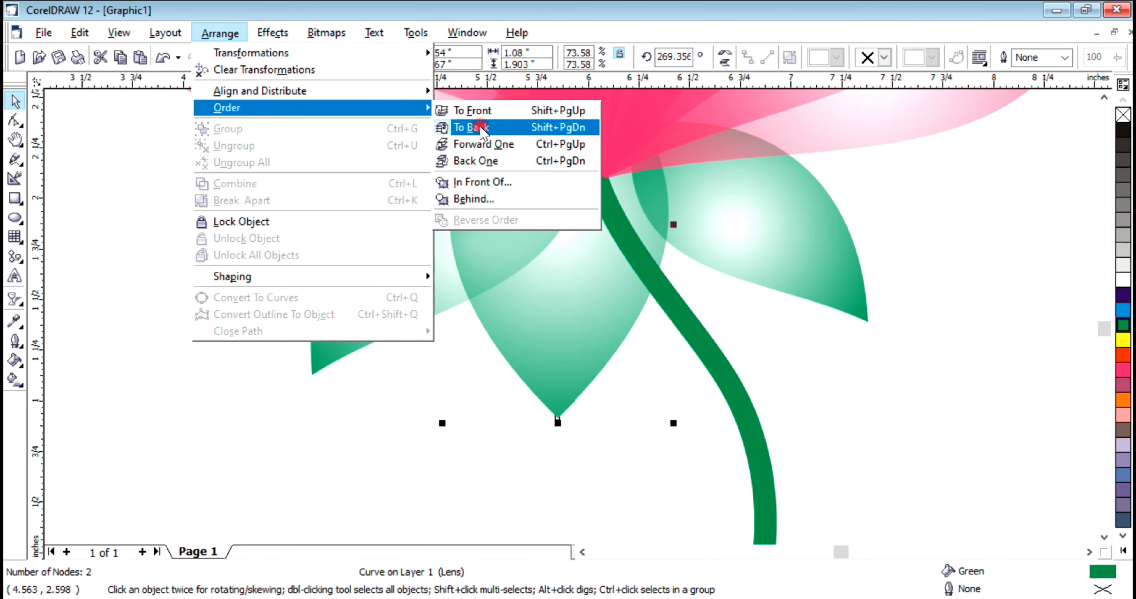
click(481, 129)
click(742, 331)
Draw a rectangle about 2.72 by 1.75 inches over the stem's lower end as a pot, fill it dark blue and deselect it
scroll(743, 331, down, 3)
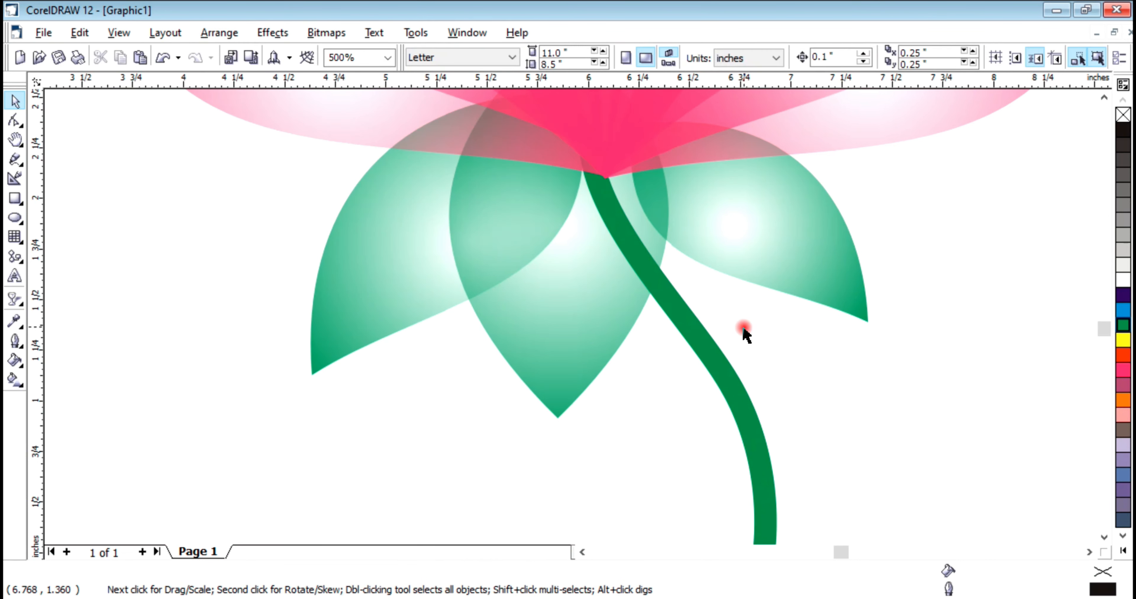
scroll(793, 350, down, 1)
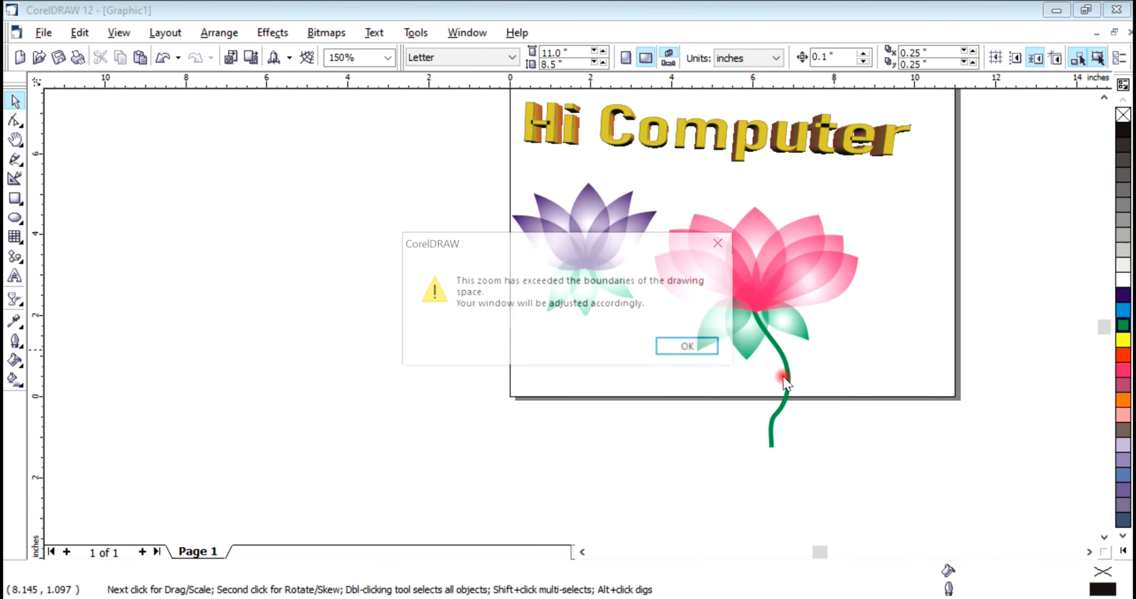
click(723, 243)
scroll(573, 319, up, 4)
scroll(528, 310, up, 1)
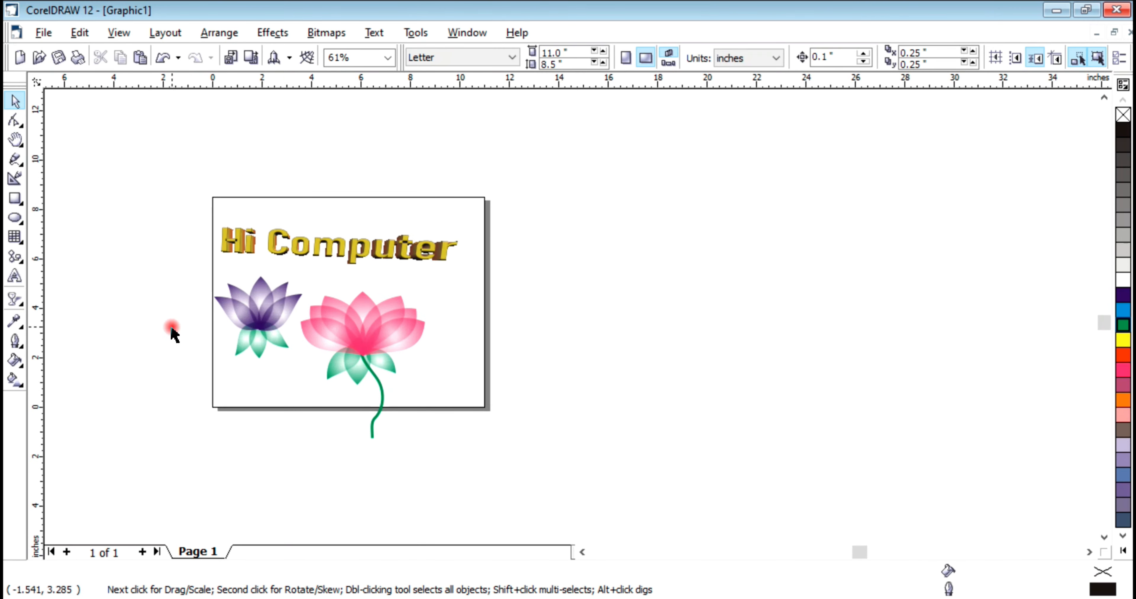
click(10, 201)
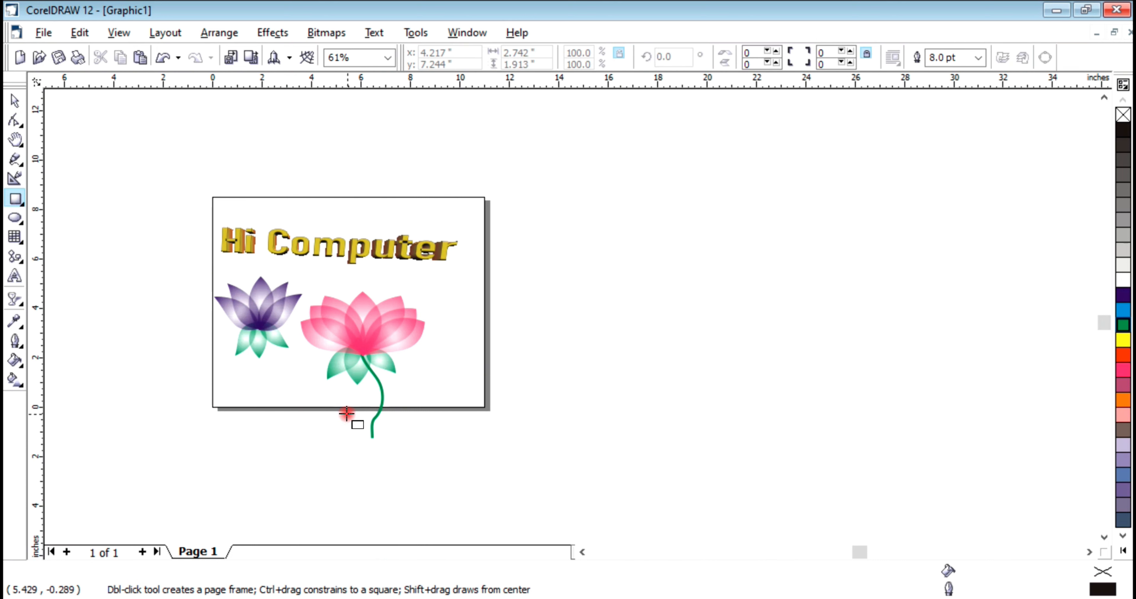
drag(347, 413, 415, 458)
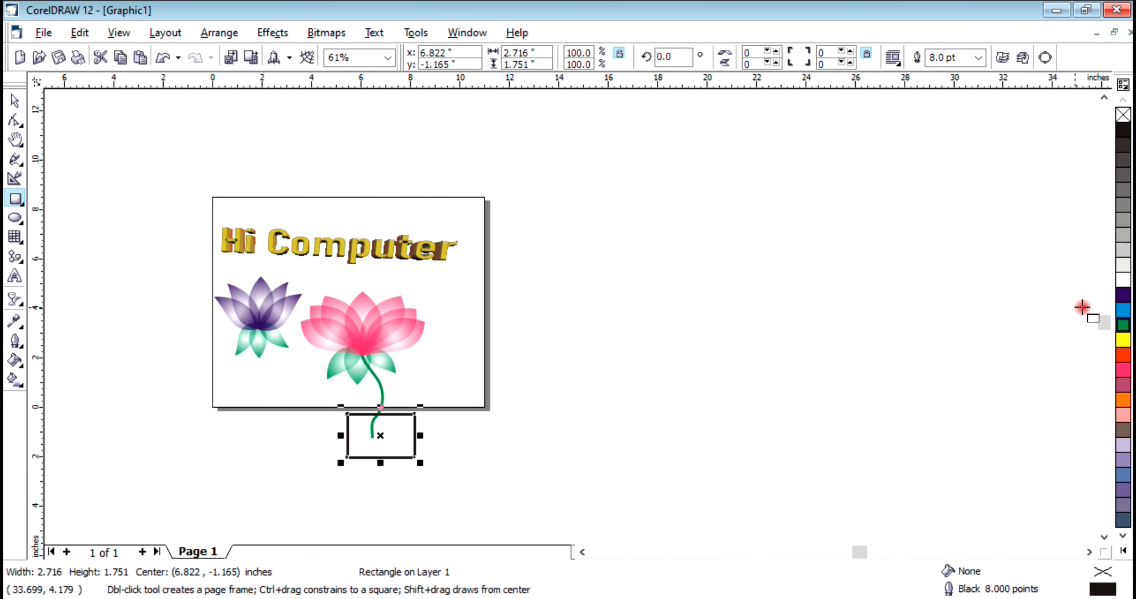
click(1124, 296)
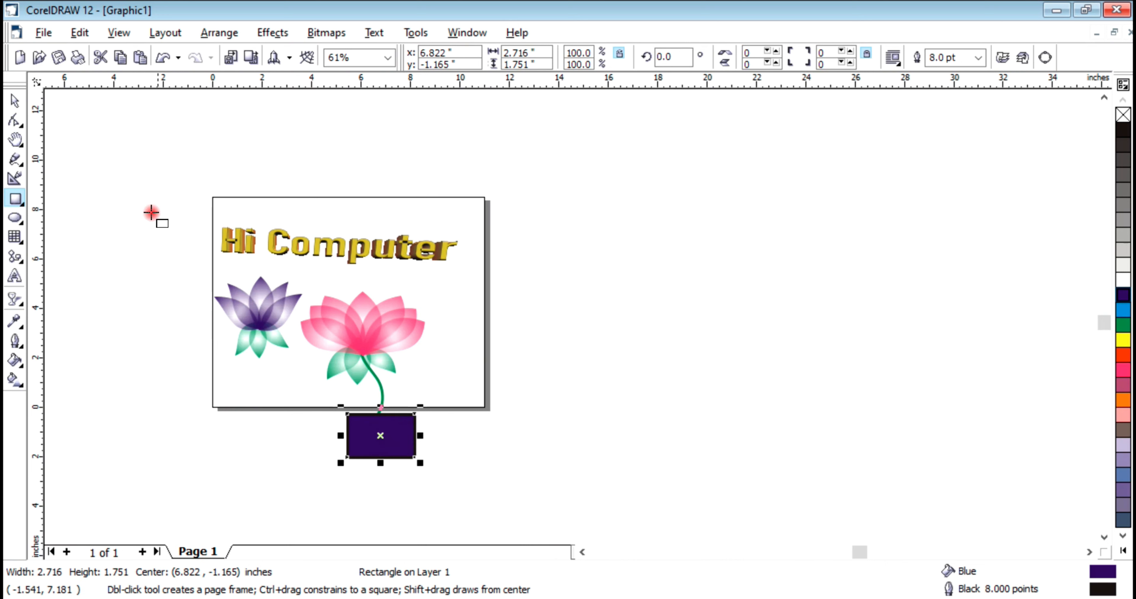
click(14, 101)
click(573, 472)
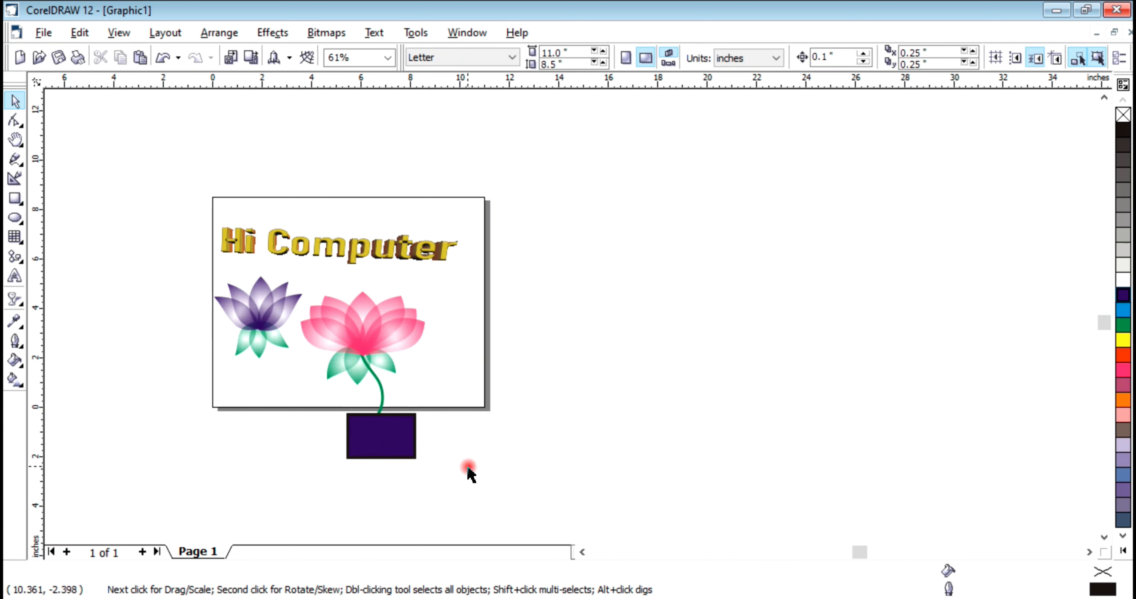
Move the whole pink flower with its leaves, stem and pot away from the purple flower to about x 6.64, y 1.39 inches
drag(468, 466, 267, 269)
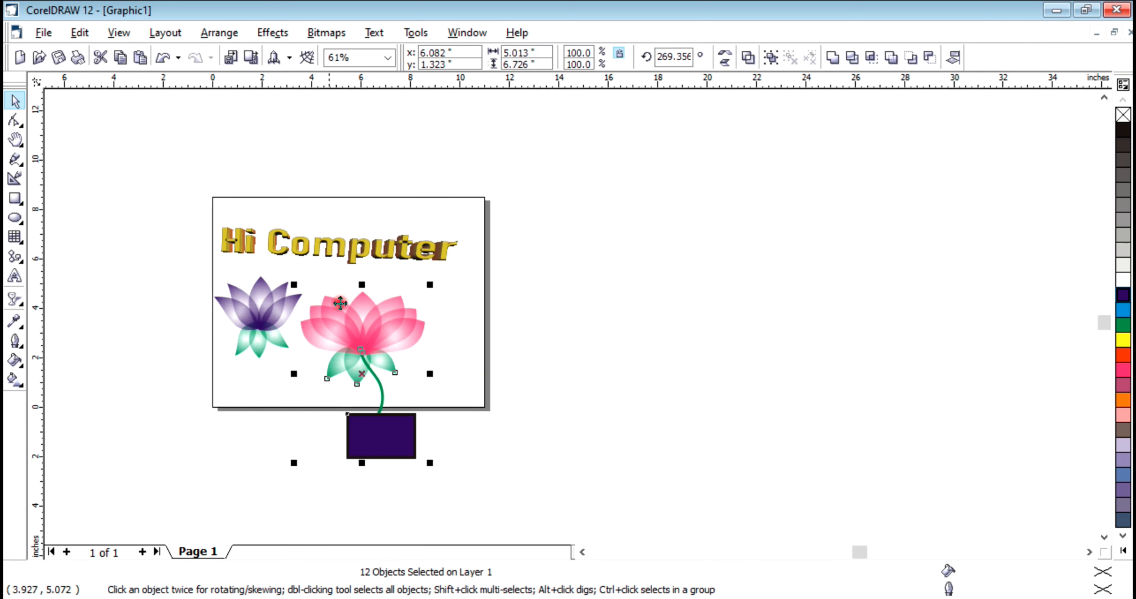
drag(359, 337, 374, 337)
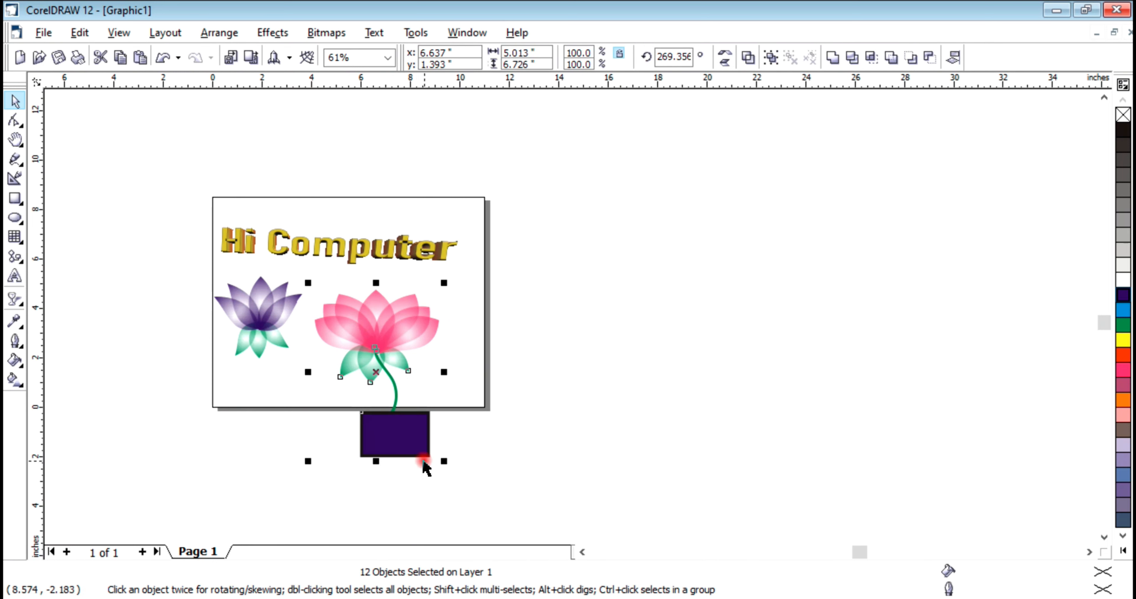
click(466, 471)
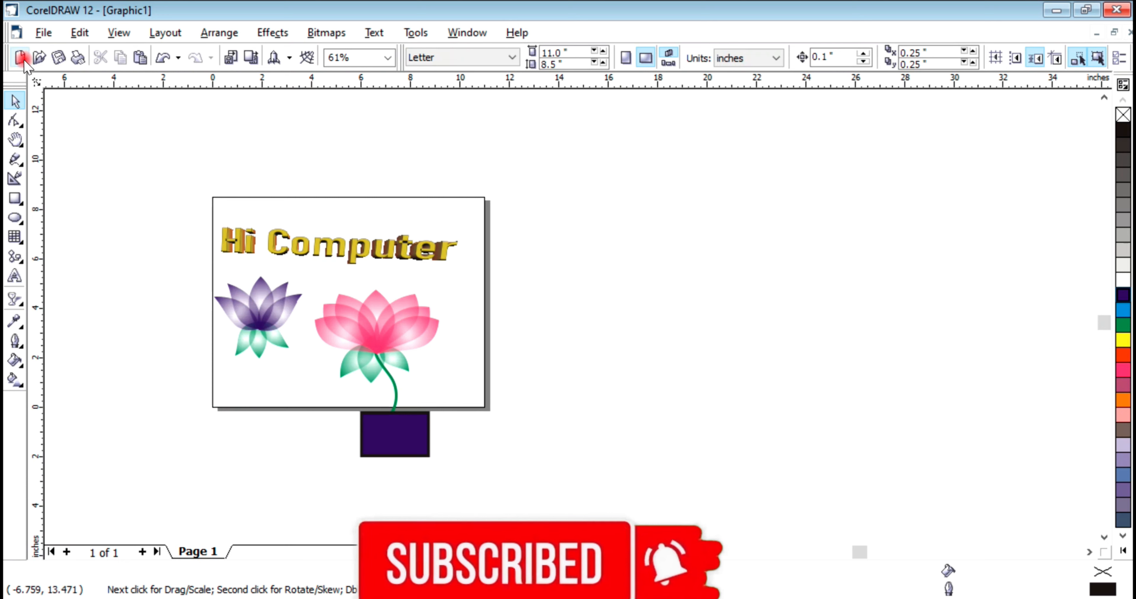
Export the drawing as a JPEG bitmap named fghfdh in the corel draw folder, at 300 dpi in 24-bit RGB color
click(44, 32)
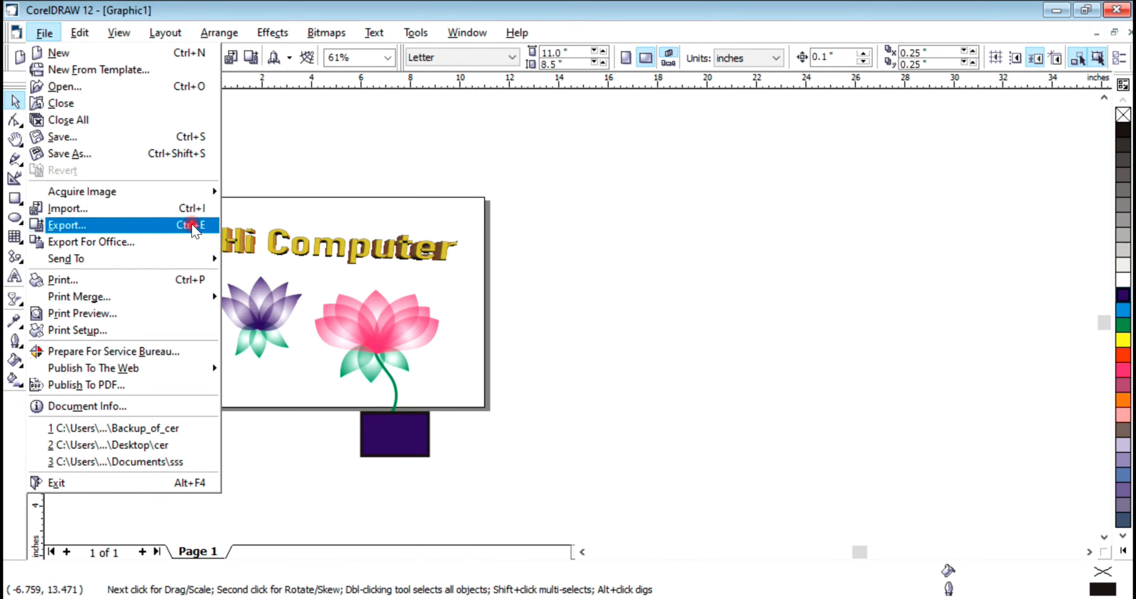
click(184, 224)
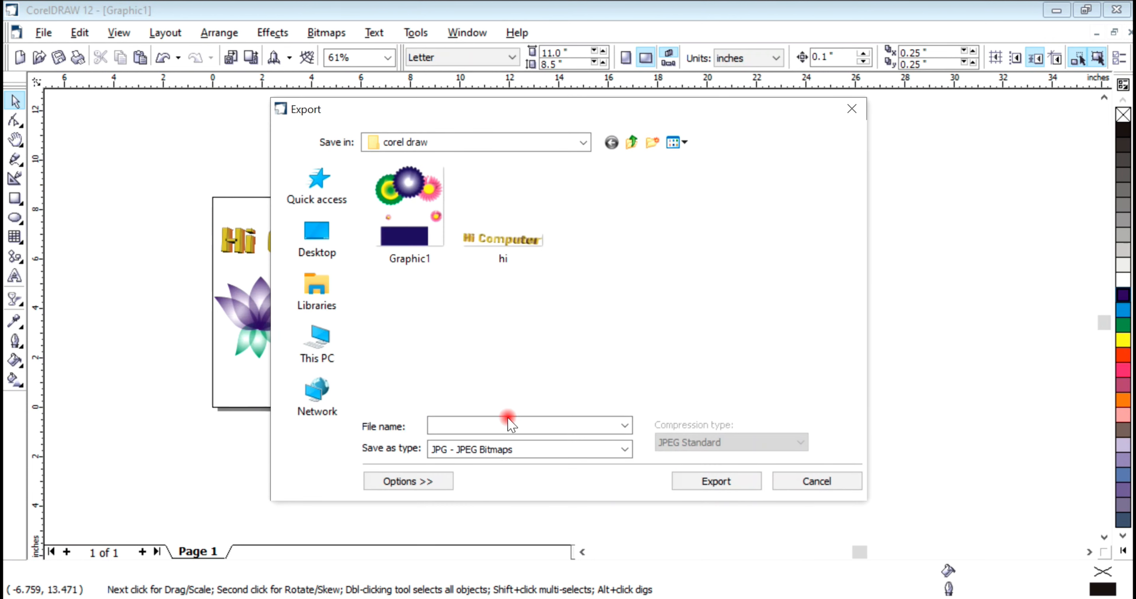
click(521, 424)
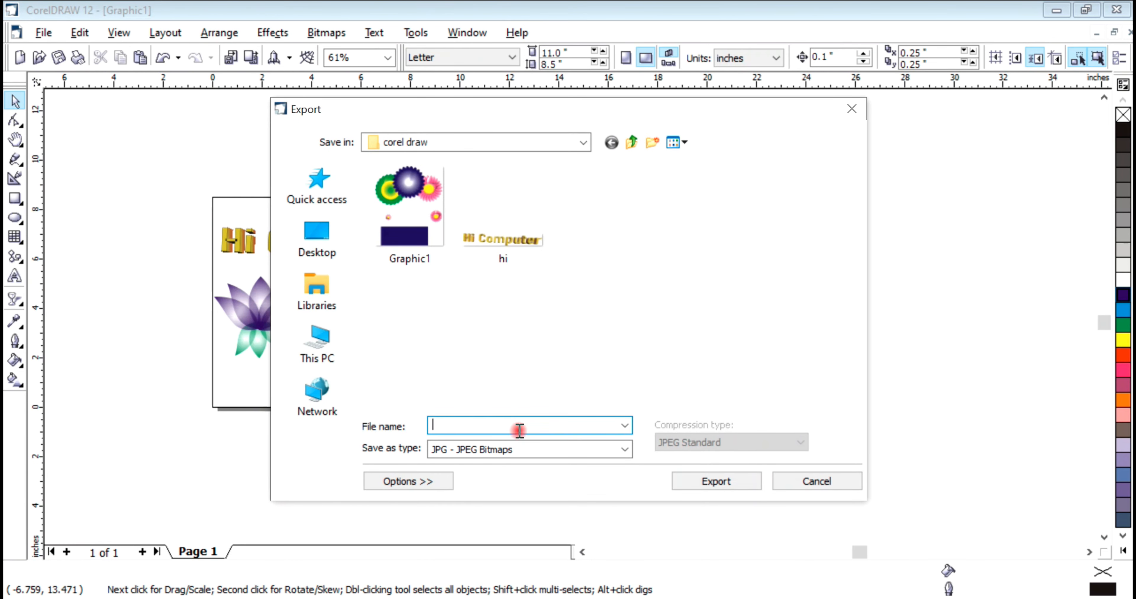
click(722, 493)
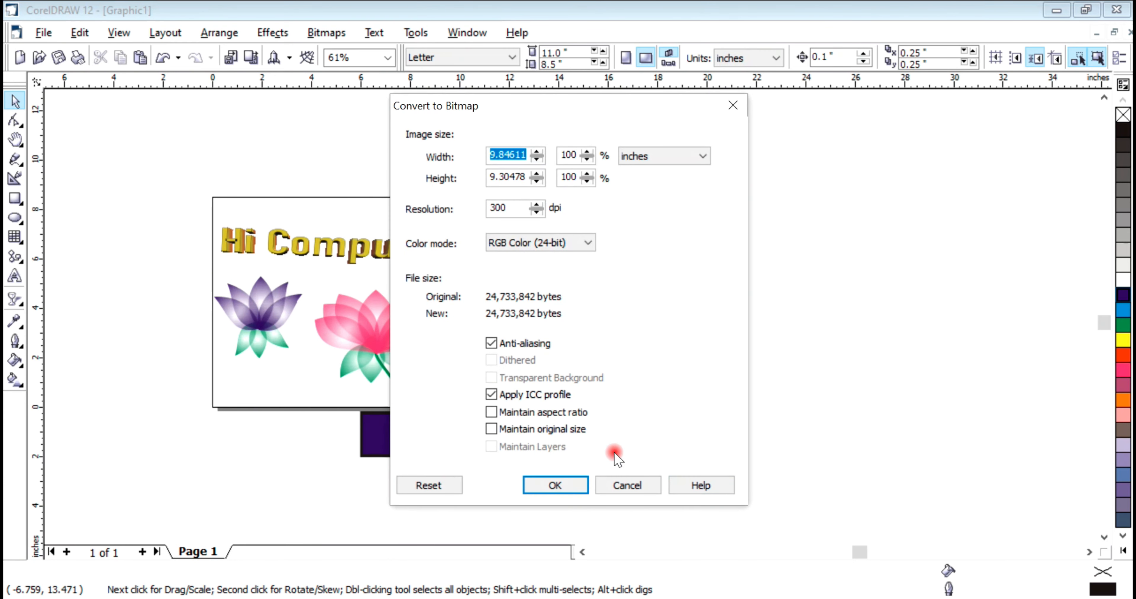
click(580, 480)
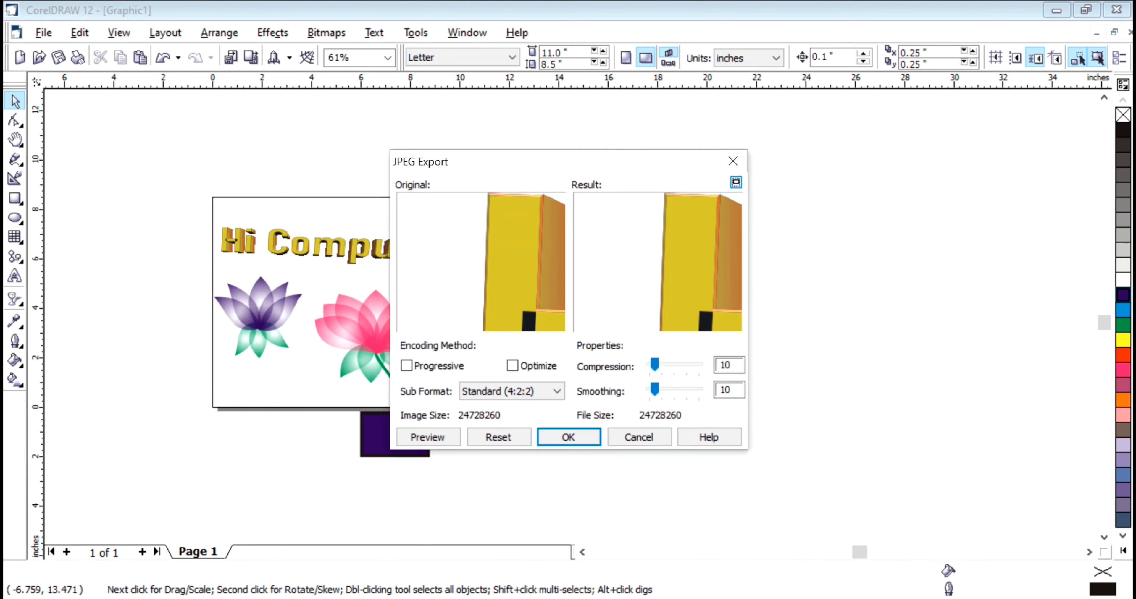
click(570, 437)
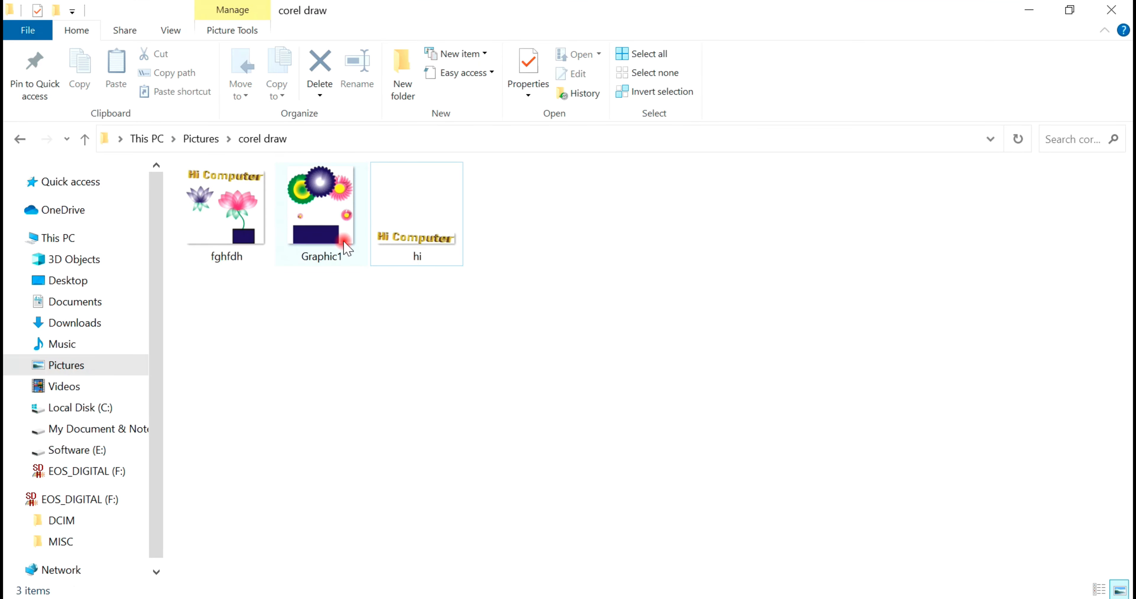
Open the exported fghfdh image from the corel draw folder in the photo viewer and examine both flowers up close
click(244, 206)
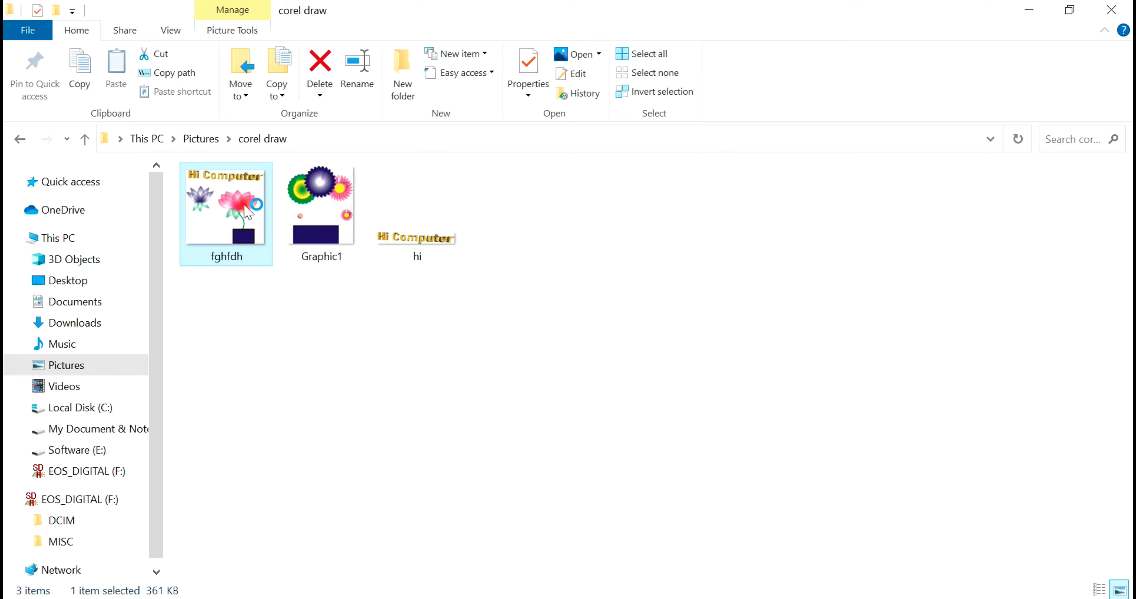
double_click(248, 207)
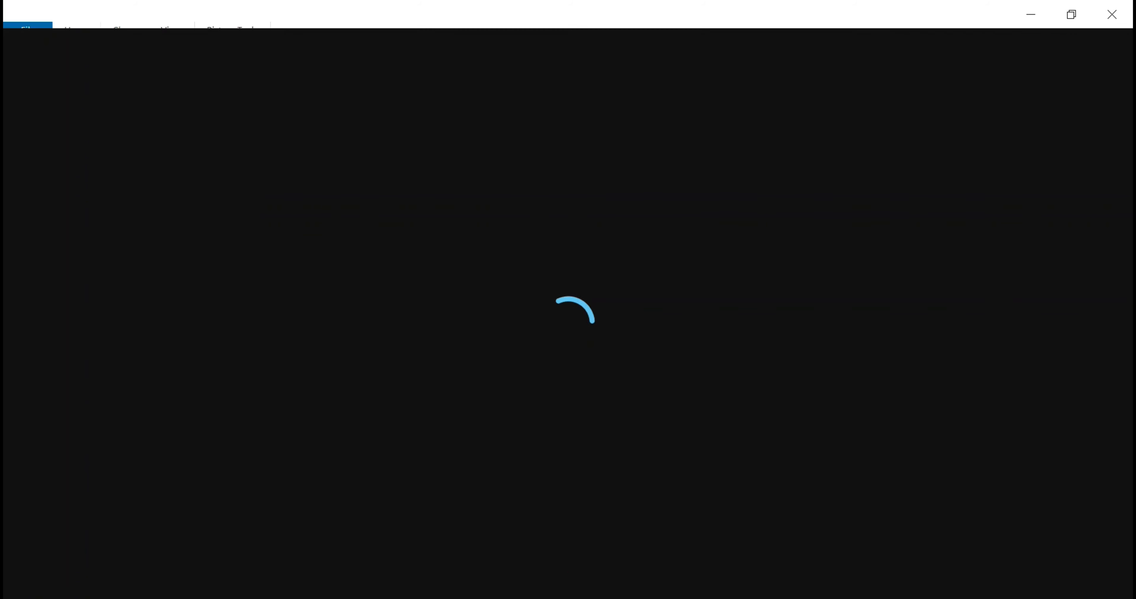
scroll(690, 329, up, 5)
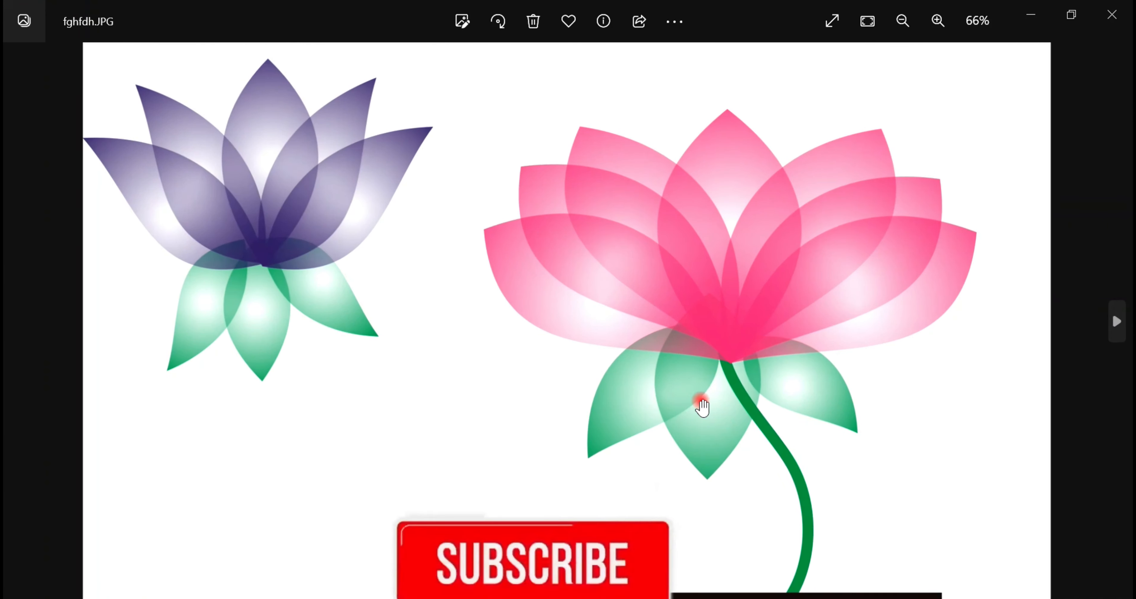
scroll(447, 311, down, 5)
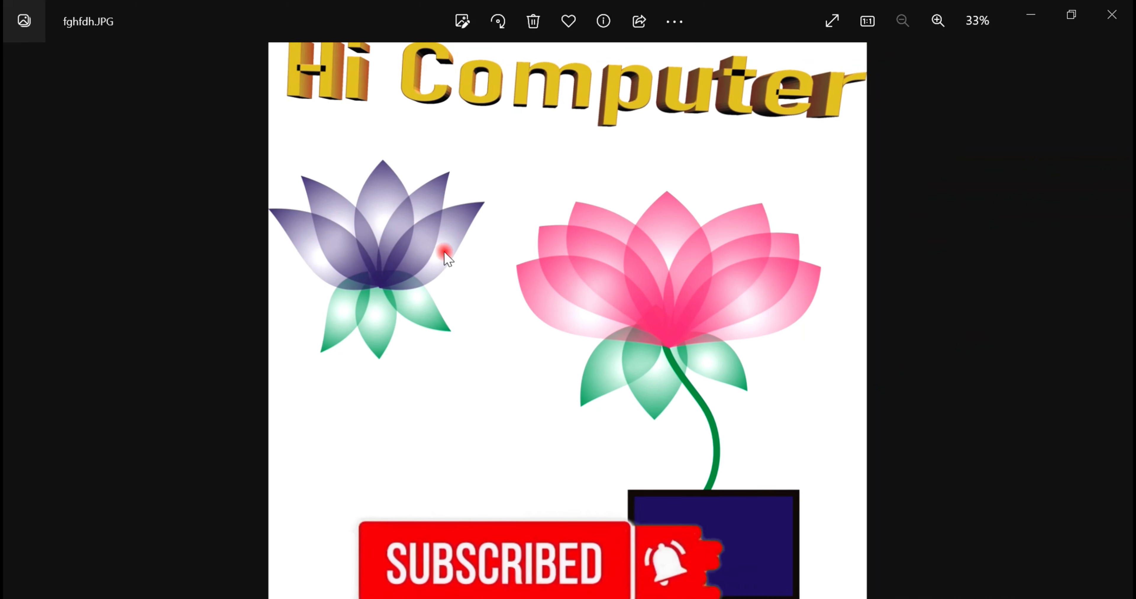